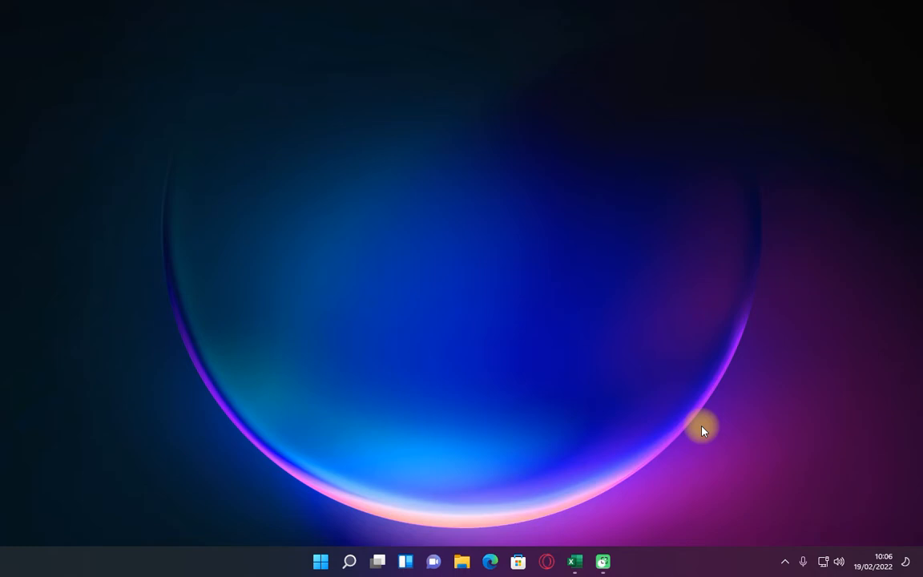
Switch to Excel, enter the headers No and Nama in A1 and B1, and widen column B
{"action": "left_click", "coordinate": [574, 561]}
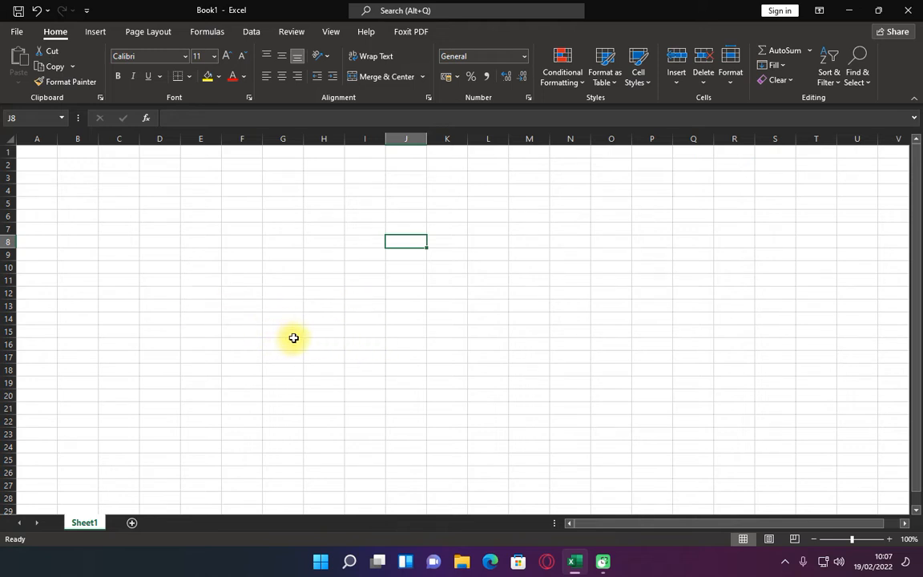
{"action": "left_click", "coordinate": [43, 188]}
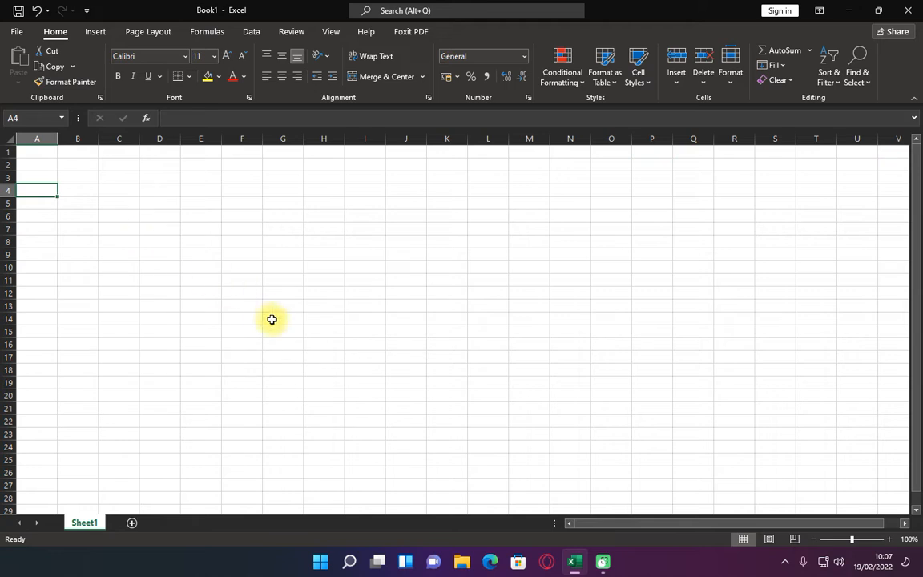
{"action": "key", "text": "Up"}
{"action": "key", "text": "Up"}
{"action": "key", "text": "Up"}
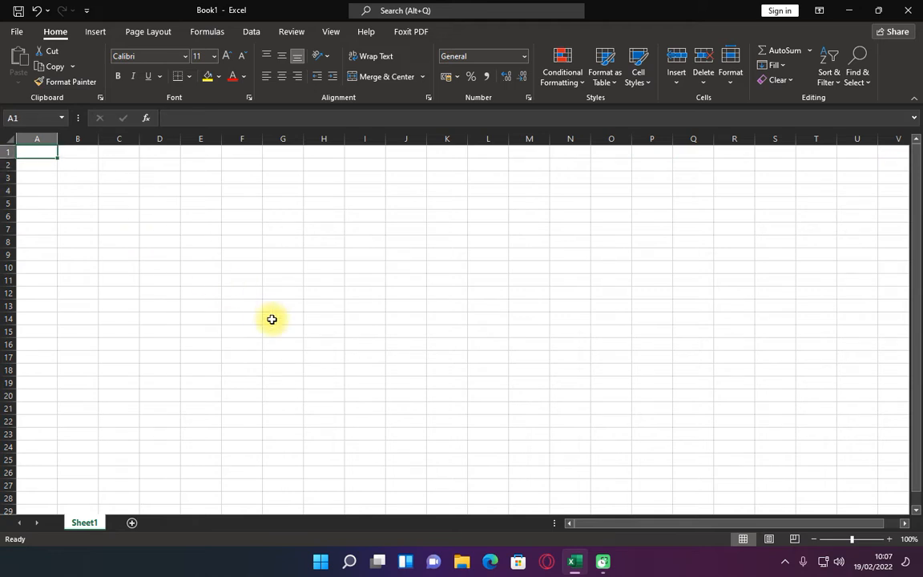
{"action": "type", "text": "No"}
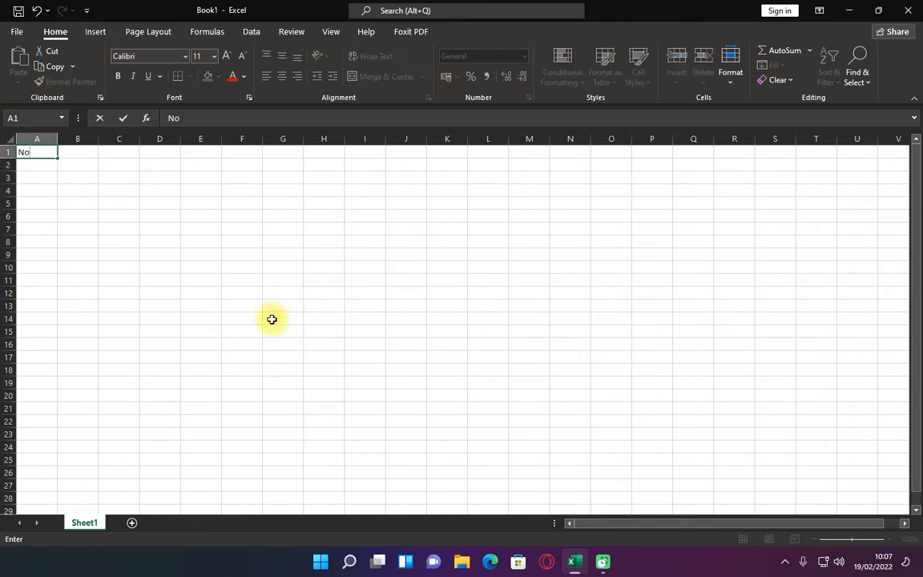
{"action": "key", "text": "Tab"}
{"action": "type", "text": "Nam"}
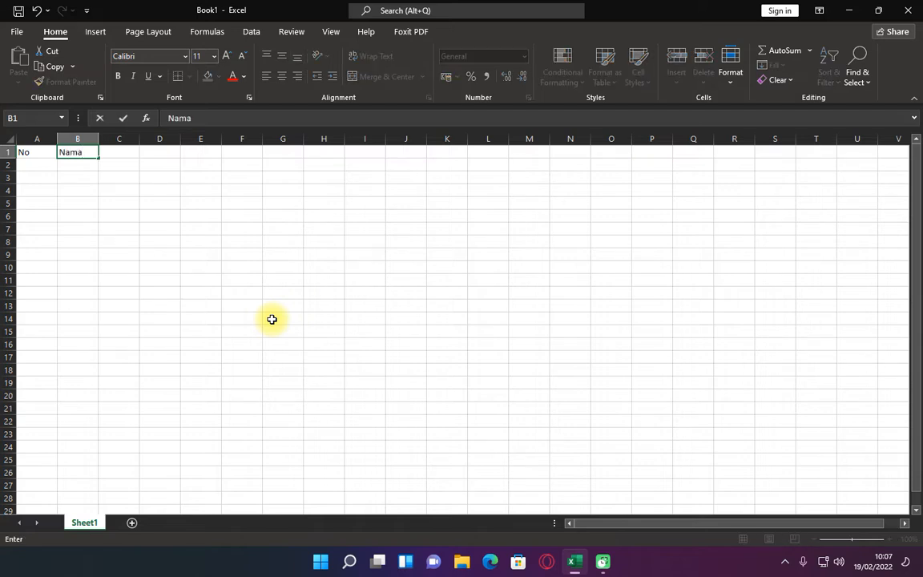
{"action": "key", "text": "Tab"}
{"action": "double_click", "coordinate": [97, 137]}
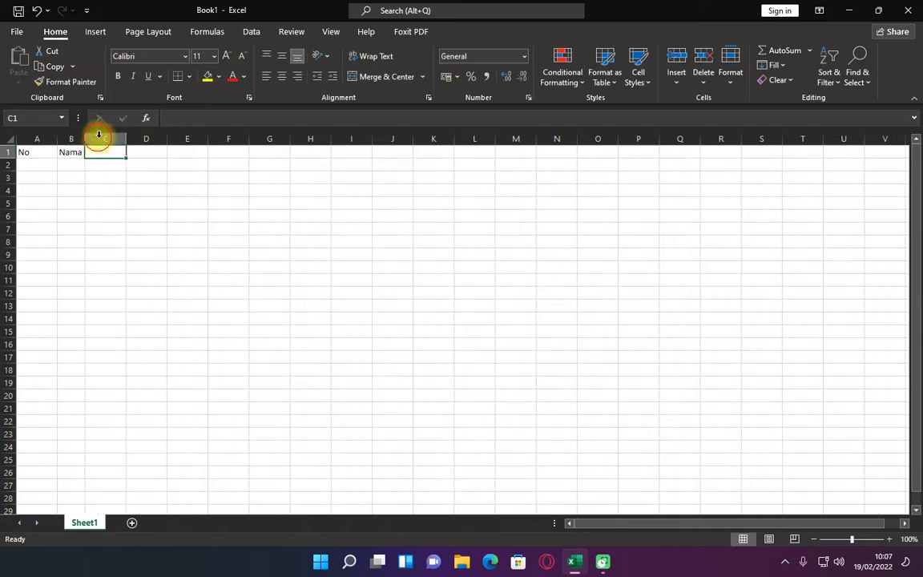
{"action": "left_click_drag", "start_coordinate": [86, 138], "coordinate": [179, 141]}
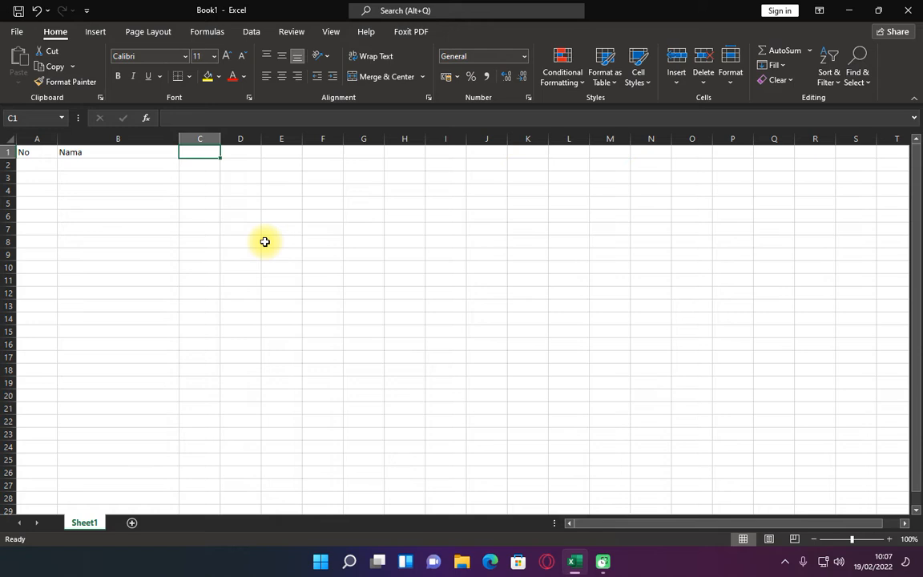
Enter 1 in A2 and fill it down to A11 as a series
{"action": "left_click", "coordinate": [43, 166]}
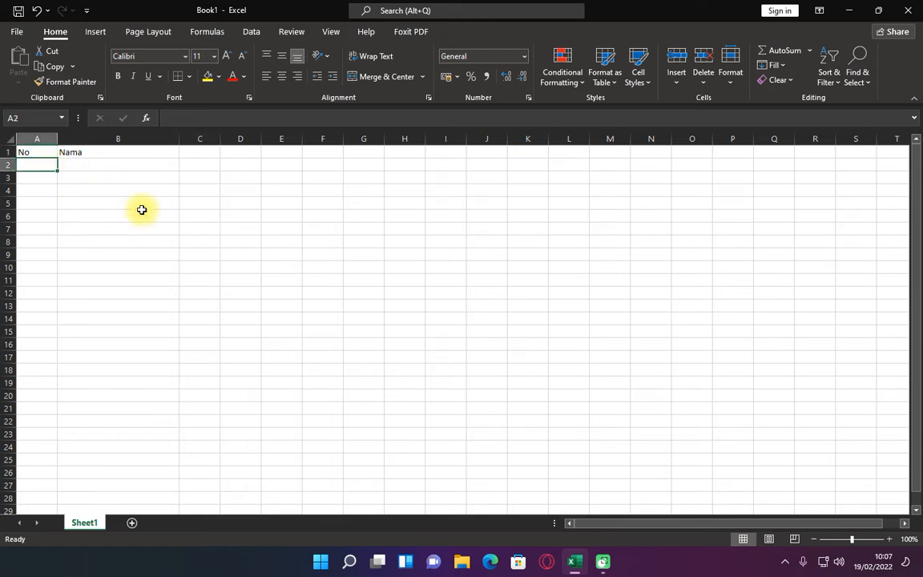
{"action": "type", "text": "1"}
{"action": "key", "text": "Return"}
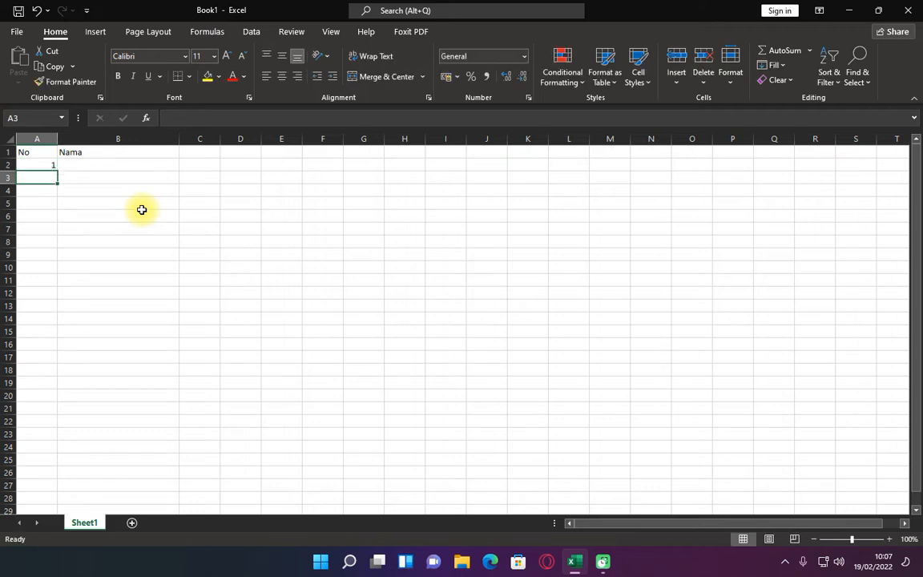
{"action": "key", "text": "Up"}
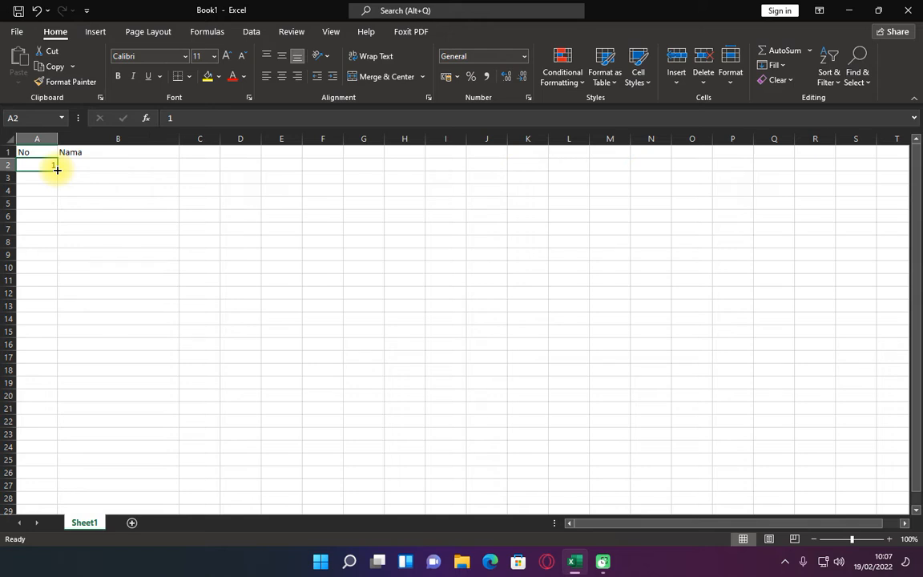
{"action": "left_click_drag", "start_coordinate": [57, 169], "coordinate": [49, 281]}
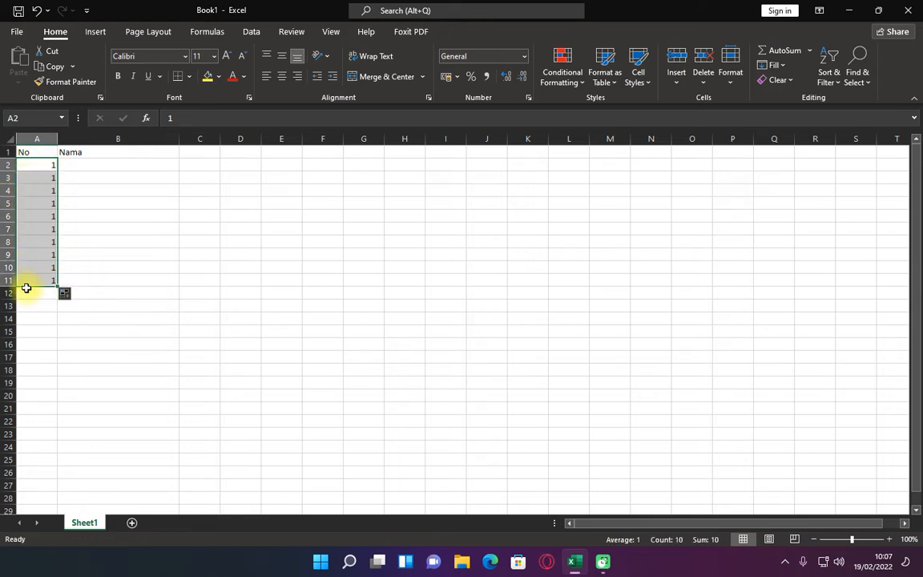
{"action": "left_click", "coordinate": [67, 297]}
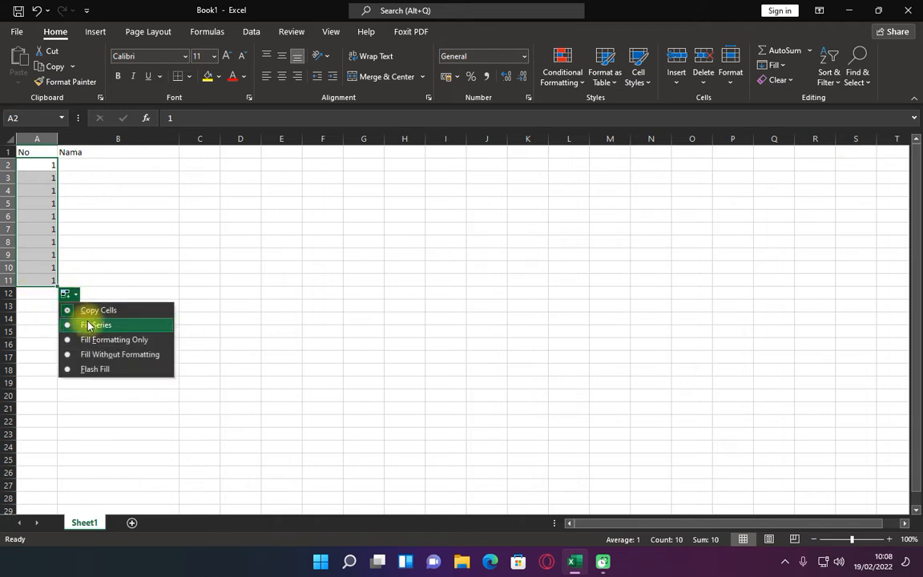
{"action": "left_click", "coordinate": [90, 325]}
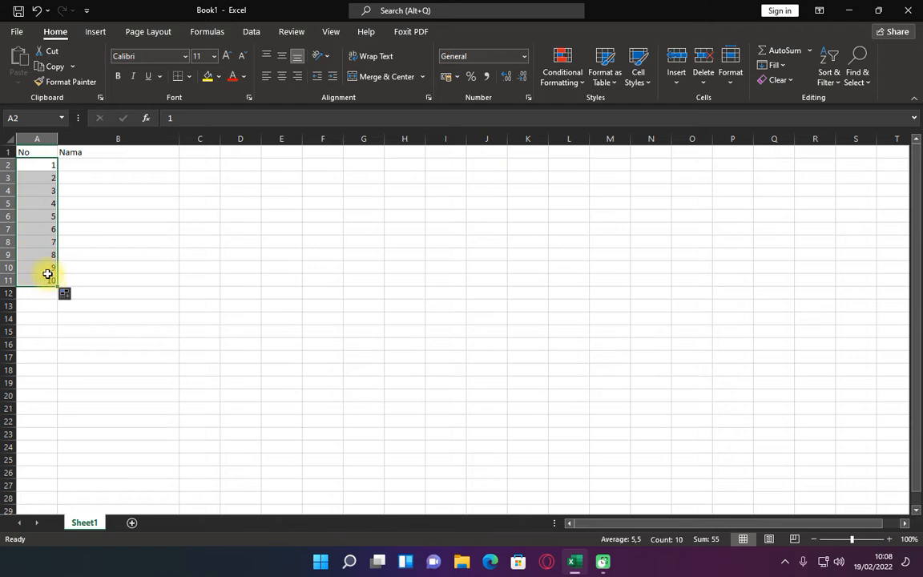
Enter 1 in A2 and 3 in A3, and clear the numbers in A4:A11
{"action": "left_click", "coordinate": [50, 165]}
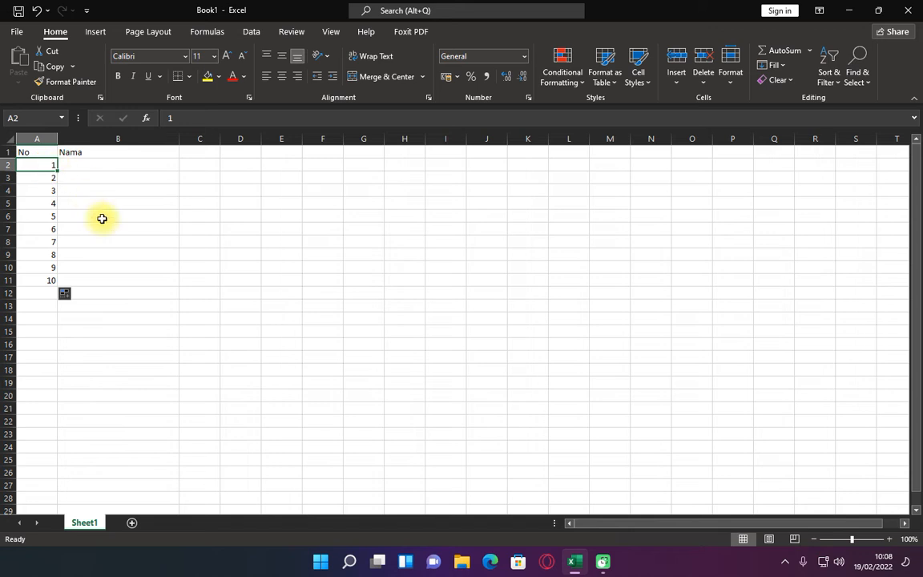
{"action": "type", "text": "1"}
{"action": "key", "text": "Return"}
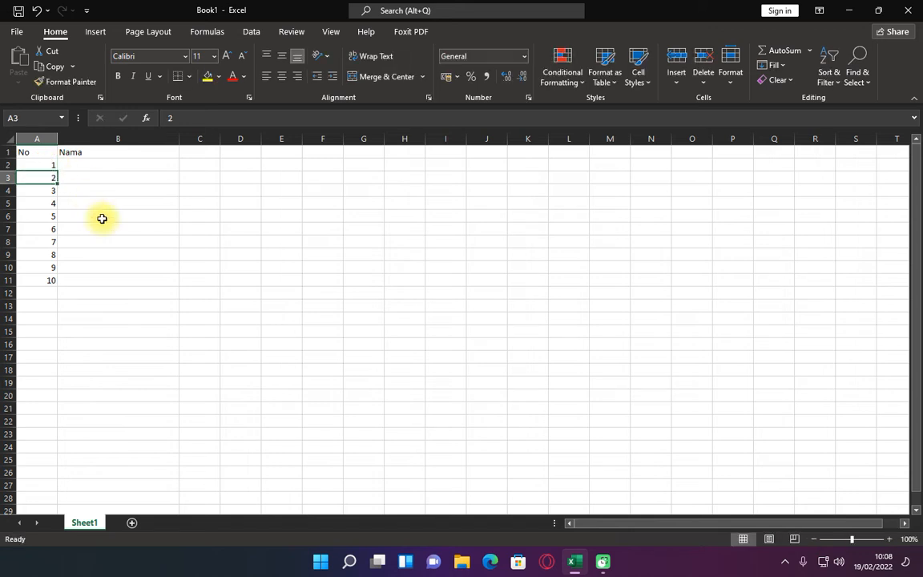
{"action": "type", "text": "3"}
{"action": "key", "text": "Return"}
{"action": "key", "text": "ctrl+shift+Down"}
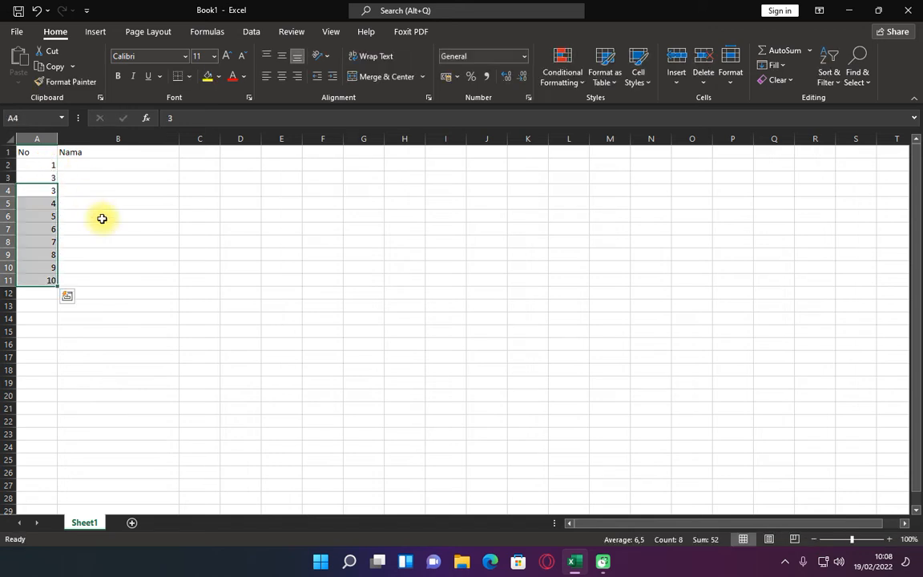
{"action": "key", "text": "Delete"}
{"action": "key", "text": "Up"}
{"action": "key", "text": "Up"}
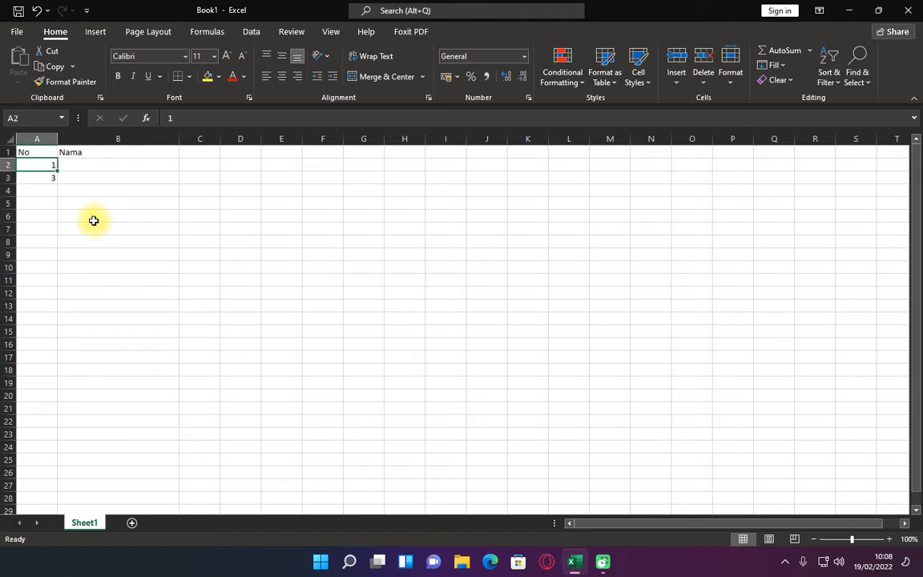
Extend the pattern of A2:A3 down to A11 to number the rows with odd numbers
{"action": "left_click_drag", "start_coordinate": [36, 167], "coordinate": [36, 174]}
{"action": "left_click", "coordinate": [35, 170]}
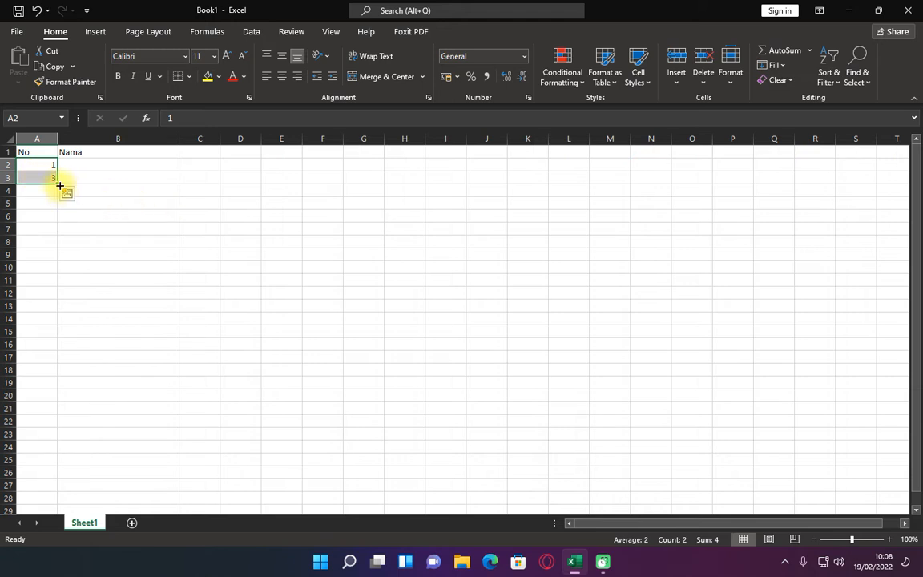
{"action": "left_click_drag", "start_coordinate": [58, 183], "coordinate": [50, 281]}
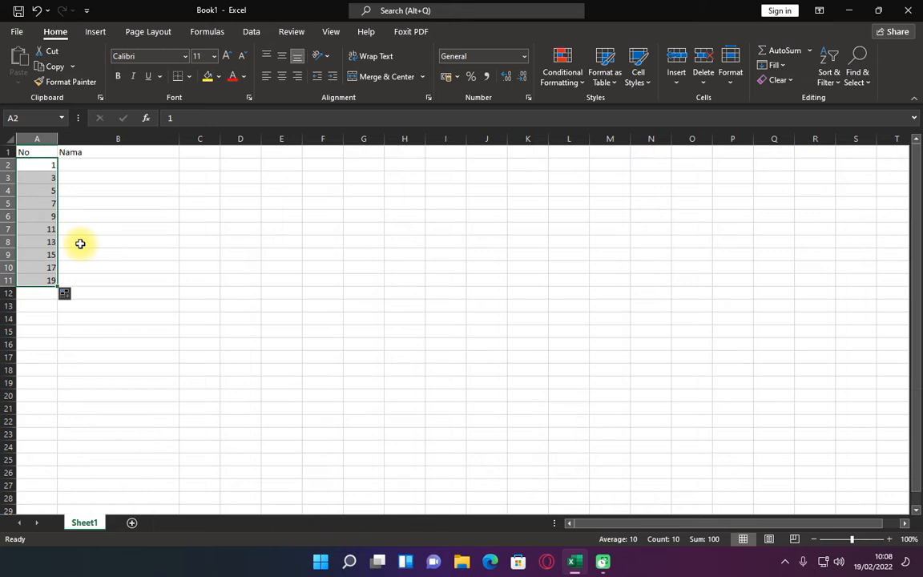
Replace the numbering with 2 in A2 and 4 in A3, and fill that pattern down to A11
{"action": "left_click", "coordinate": [42, 166]}
{"action": "type", "text": "2"}
{"action": "key", "text": "Return"}
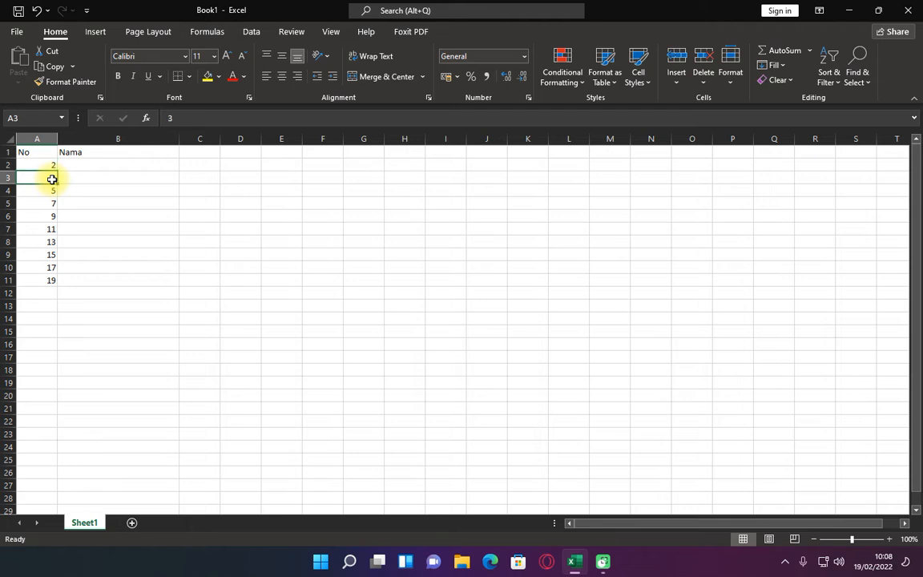
{"action": "key", "text": "ctrl+shift+Down"}
{"action": "key", "text": "Delete"}
{"action": "key", "text": "Up"}
{"action": "key", "text": "Down"}
{"action": "type", "text": "4"}
{"action": "key", "text": "Return"}
{"action": "key", "text": "Up"}
{"action": "left_click_drag", "start_coordinate": [36, 167], "coordinate": [51, 291]}
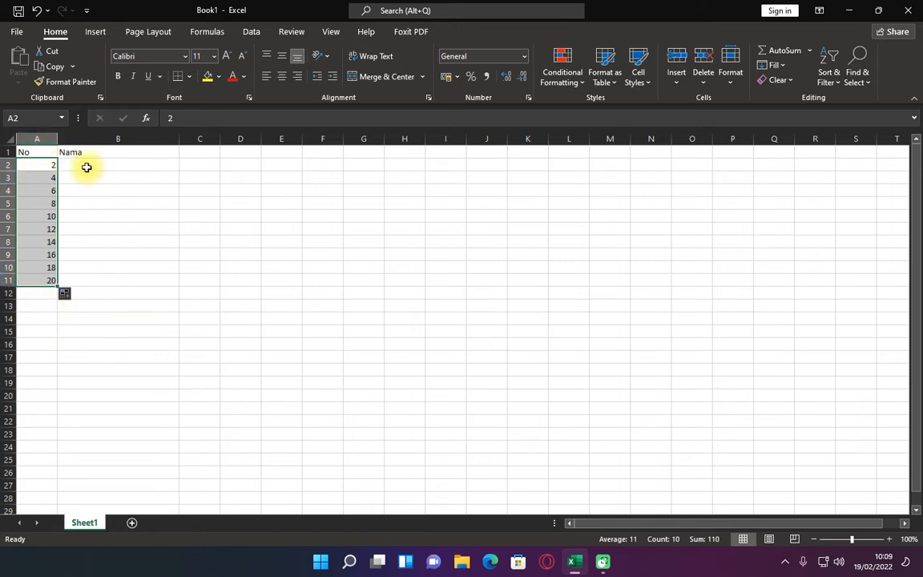
Set A2 to 1 and fill it down to A11 as a series, overwriting the even numbers
{"action": "left_click", "coordinate": [49, 165]}
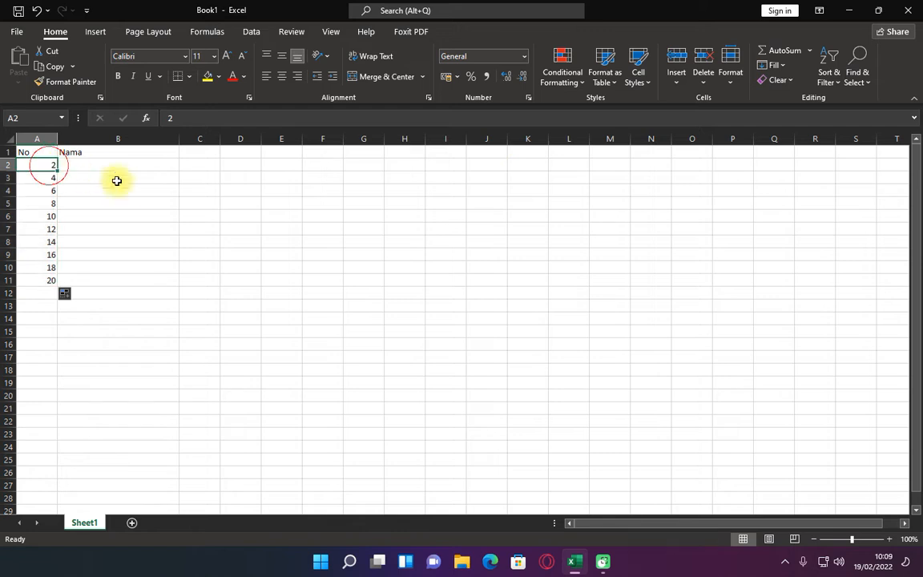
{"action": "type", "text": "1"}
{"action": "key", "text": "Return"}
{"action": "key", "text": "Up"}
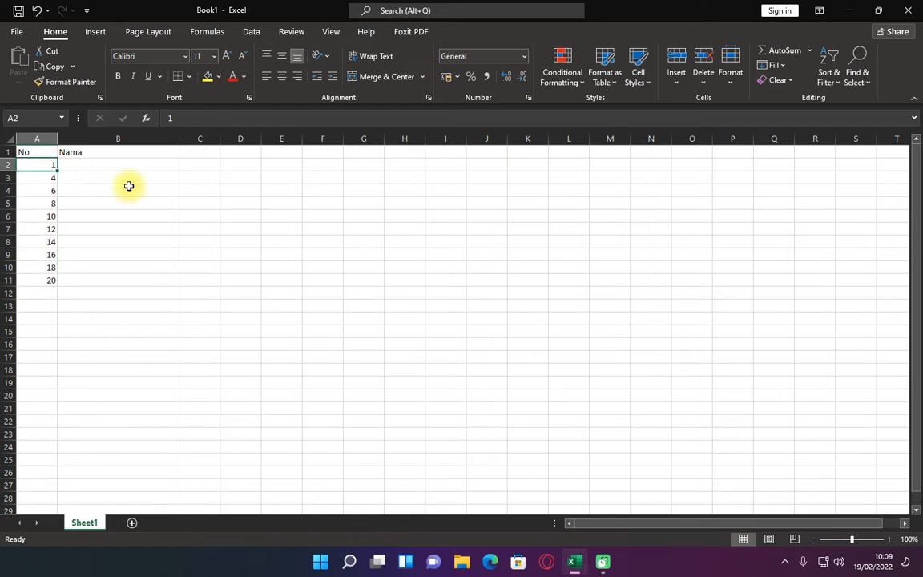
{"action": "left_click_drag", "start_coordinate": [58, 170], "coordinate": [57, 282]}
{"action": "left_click", "coordinate": [66, 294]}
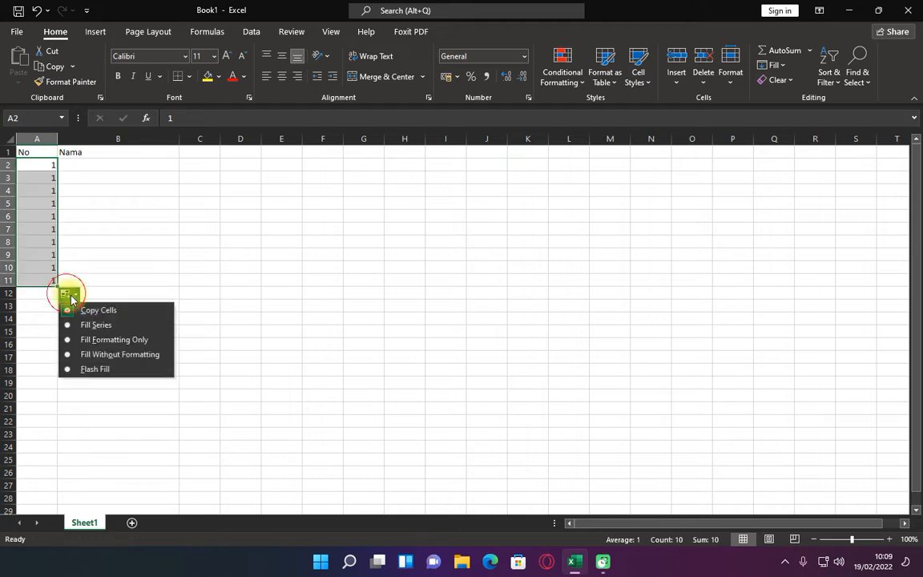
{"action": "left_click", "coordinate": [95, 326]}
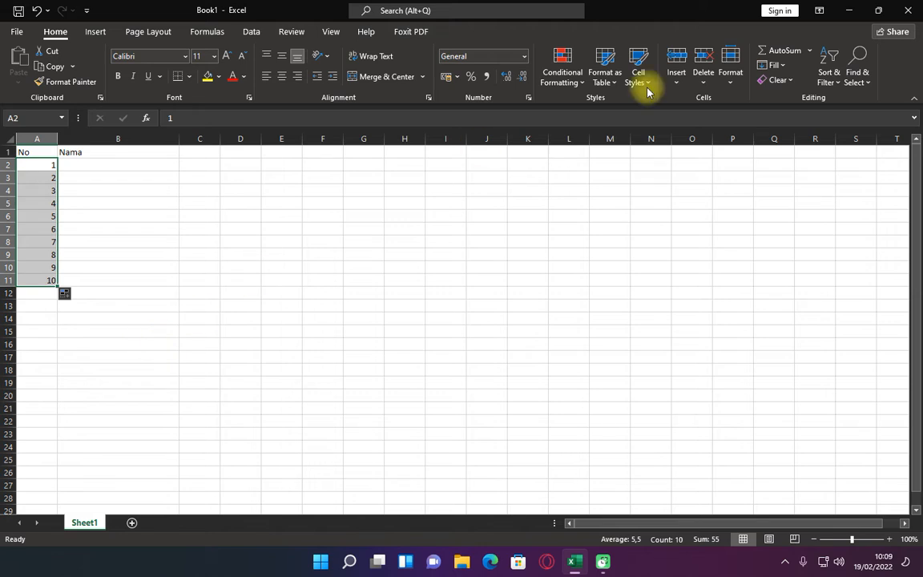
{"action": "left_click", "coordinate": [786, 551]}
{"action": "mouse_move", "coordinate": [765, 56]}
{"action": "left_mouse_down"}
{"action": "mouse_move", "coordinate": [731, 72]}
{"action": "mouse_move", "coordinate": [765, 56]}
{"action": "left_mouse_up"}
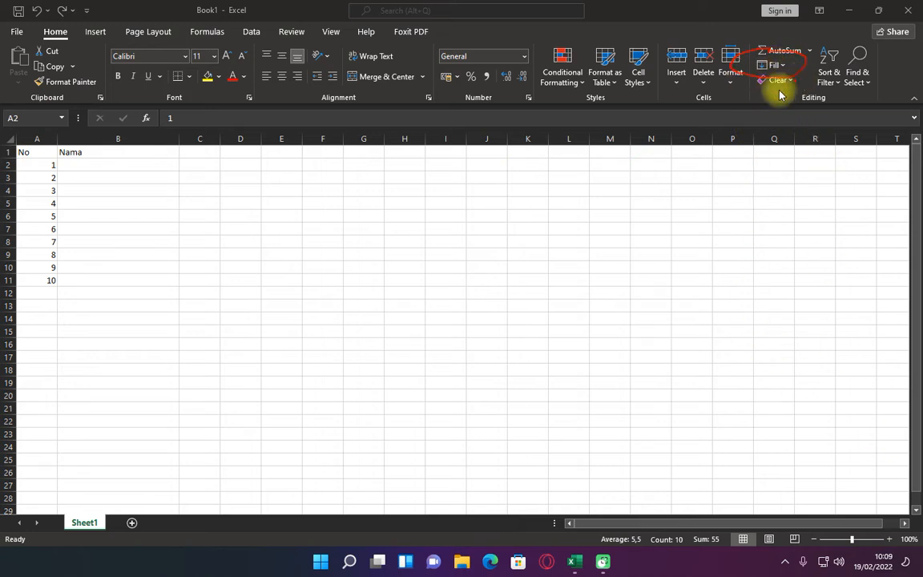
{"action": "left_click", "coordinate": [790, 534]}
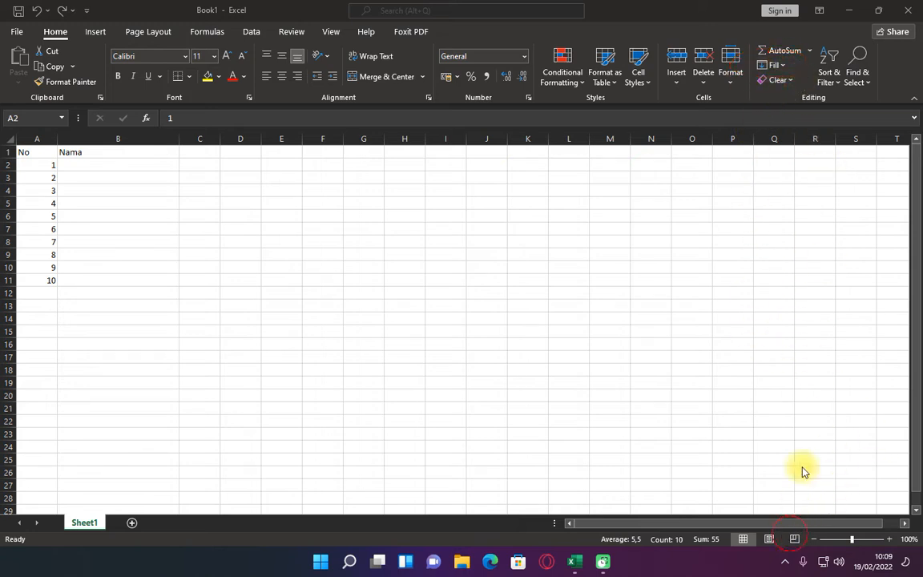
{"action": "left_click", "coordinate": [777, 65]}
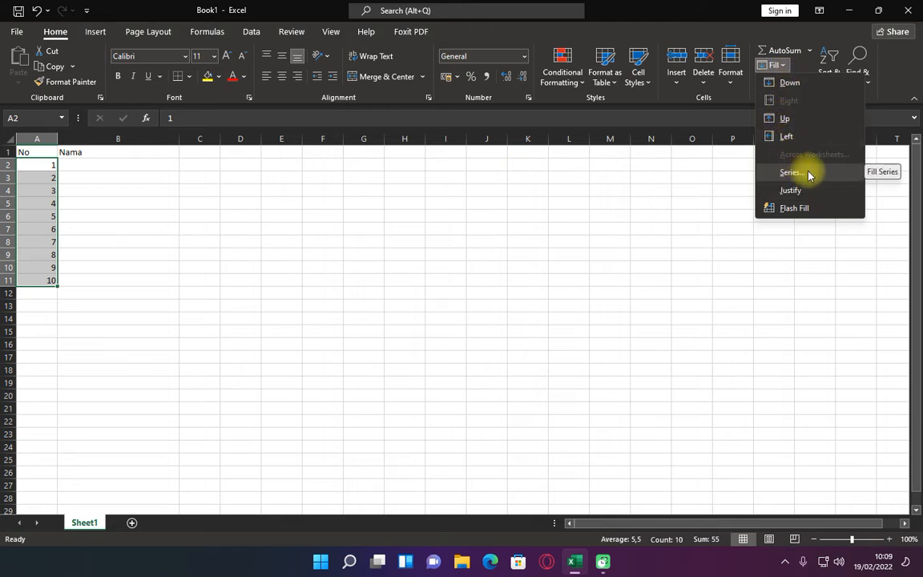
{"action": "left_click", "coordinate": [790, 532]}
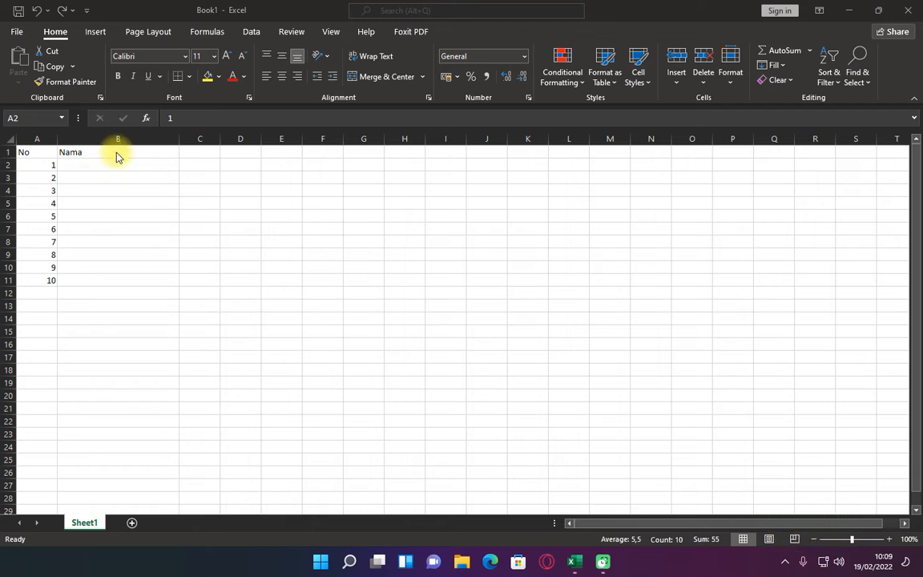
Clear all the numbers in A2:A11 and select A2
{"action": "left_click", "coordinate": [47, 166]}
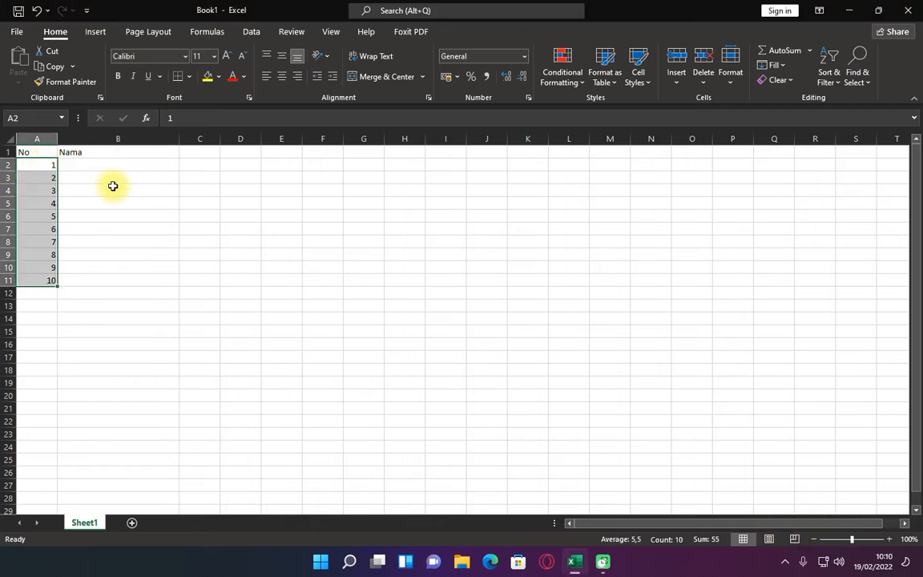
{"action": "key", "text": "Delete"}
{"action": "key", "text": "Down"}
{"action": "key", "text": "Up"}
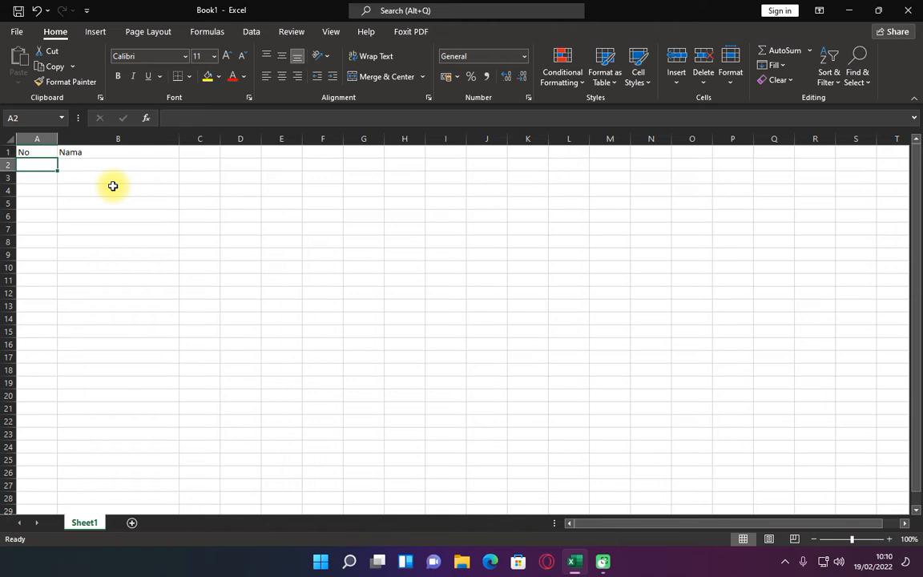
Review the Rows and Columns options for filling a series from the empty cell A2
{"action": "left_click", "coordinate": [773, 65]}
{"action": "left_click", "coordinate": [771, 178]}
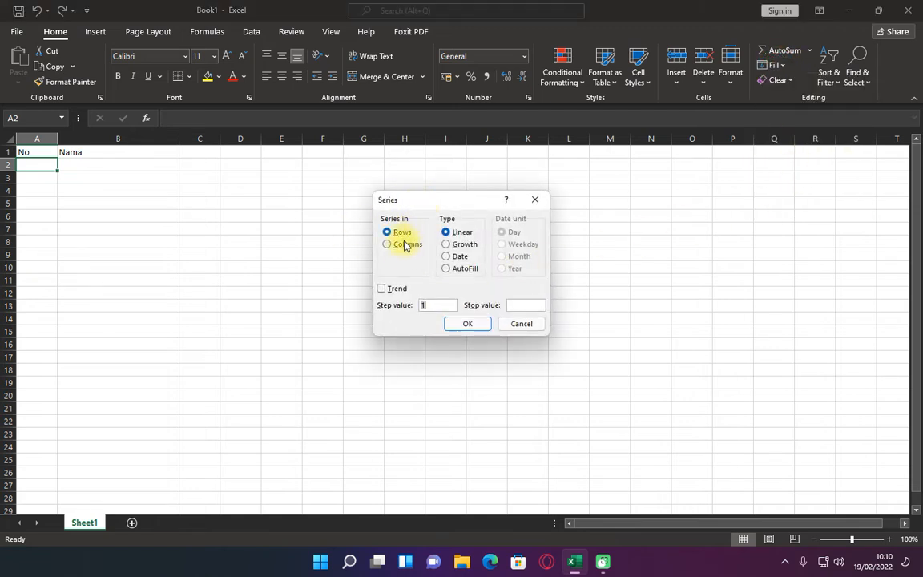
{"action": "left_click", "coordinate": [386, 231]}
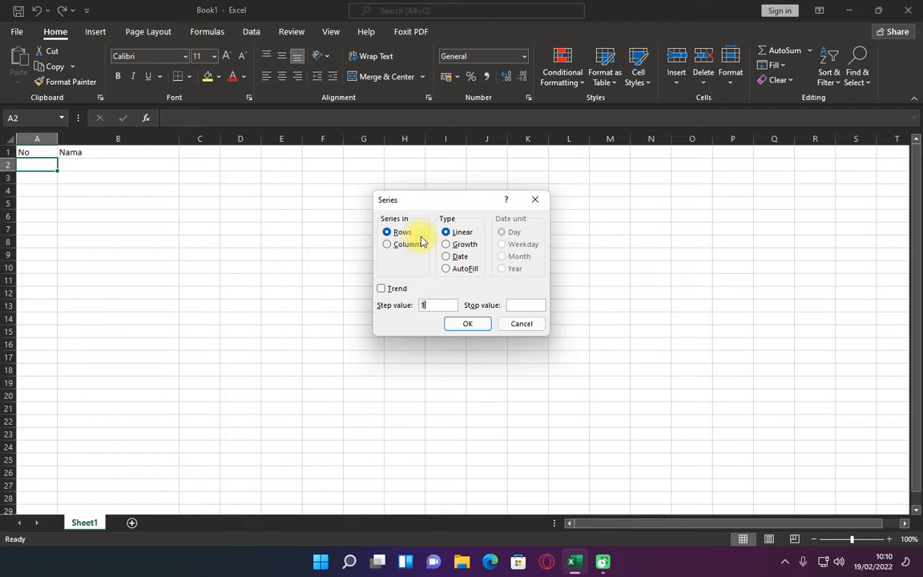
{"action": "left_click", "coordinate": [533, 200]}
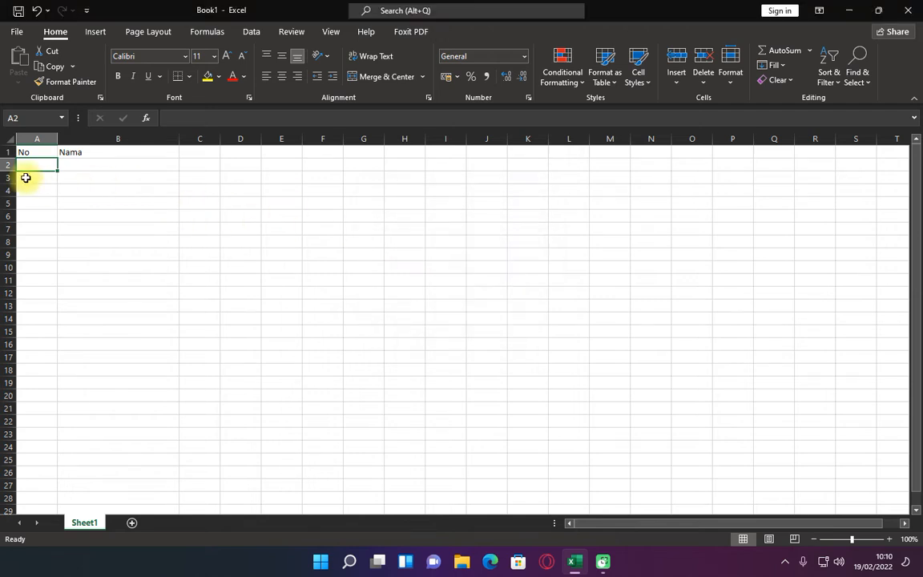
{"action": "left_click", "coordinate": [9, 167]}
{"action": "left_click", "coordinate": [22, 166]}
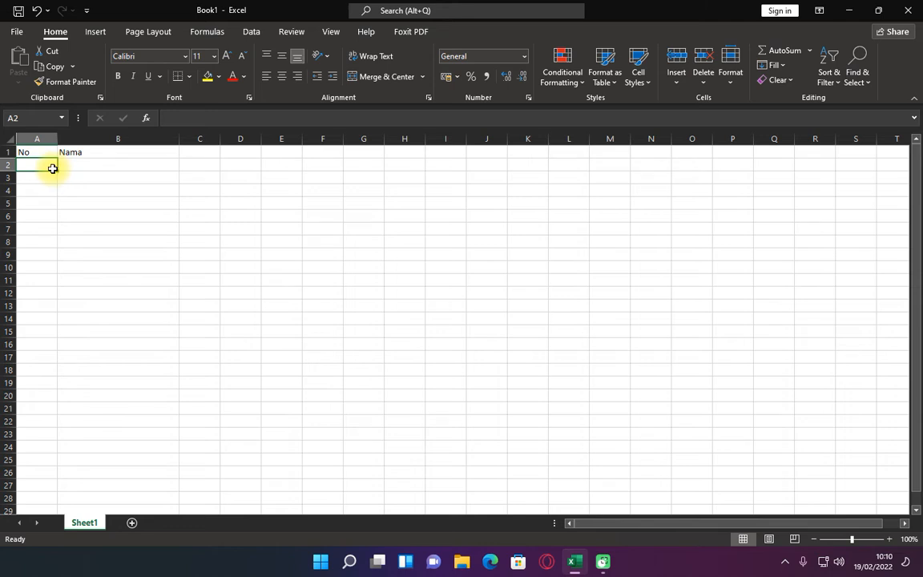
Enter 1 in A2 and fill it across row 2 to L2 as a series
{"action": "type", "text": "1"}
{"action": "key", "text": "Tab"}
{"action": "left_click", "coordinate": [52, 168]}
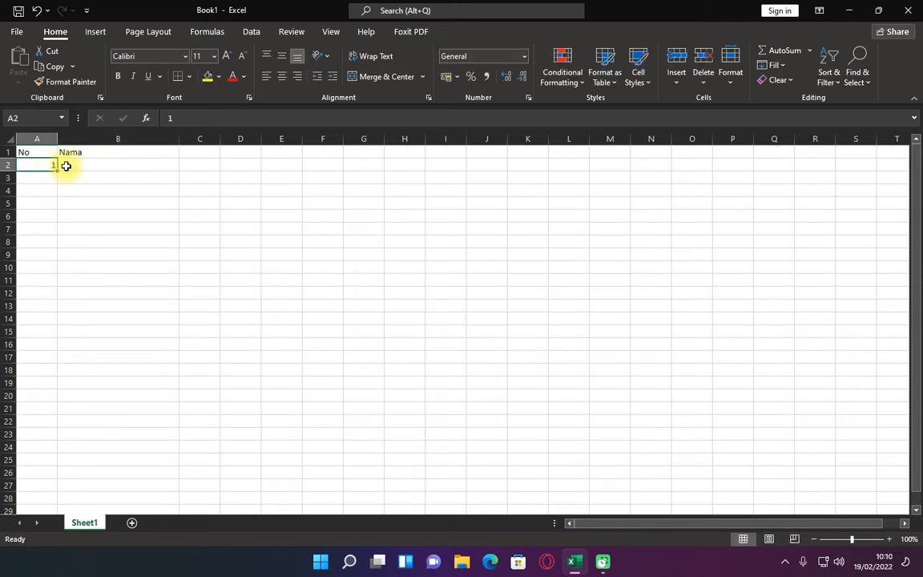
{"action": "left_click_drag", "start_coordinate": [57, 171], "coordinate": [578, 185]}
{"action": "left_click", "coordinate": [596, 178]}
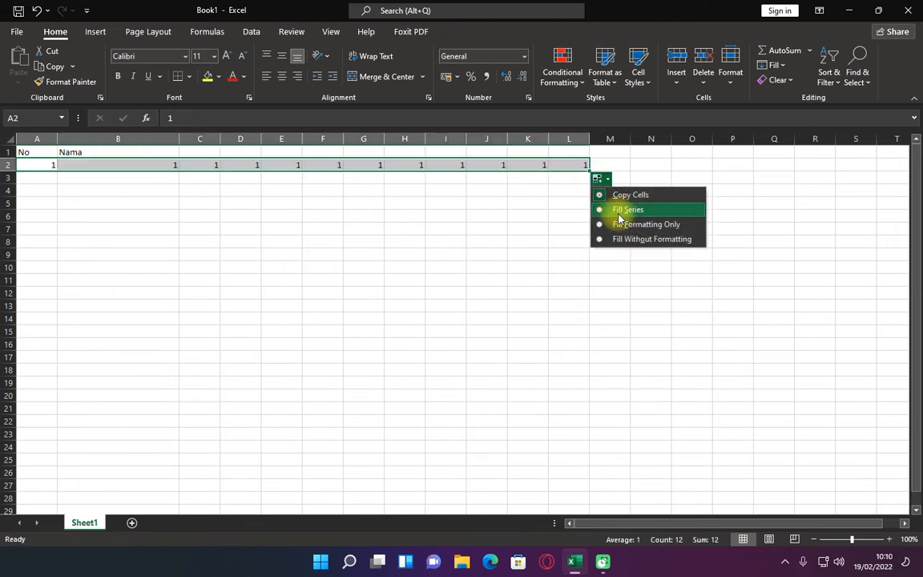
{"action": "left_click", "coordinate": [611, 207]}
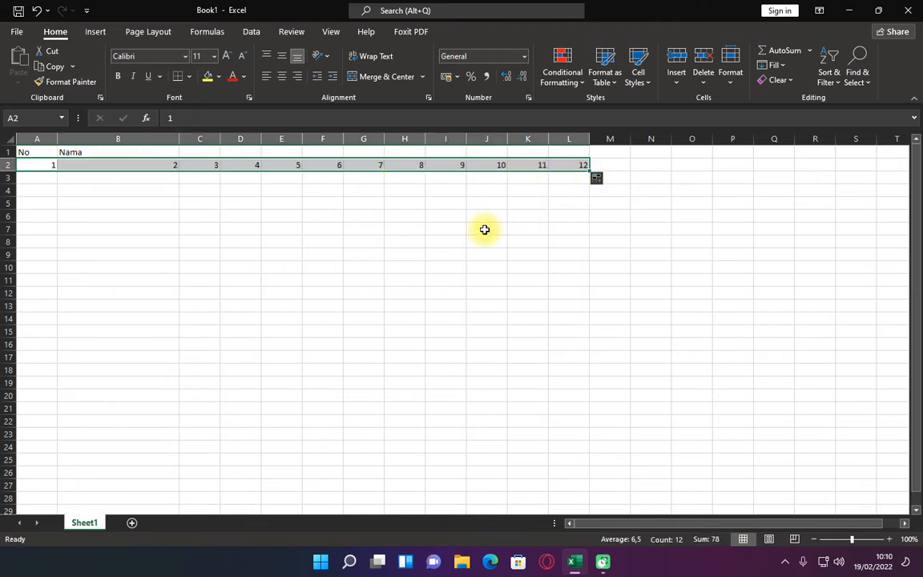
Clear the numbers in A2:L2 and try to fill a linear series in rows from the empty A2 with stop value 5
{"action": "key", "text": "Delete"}
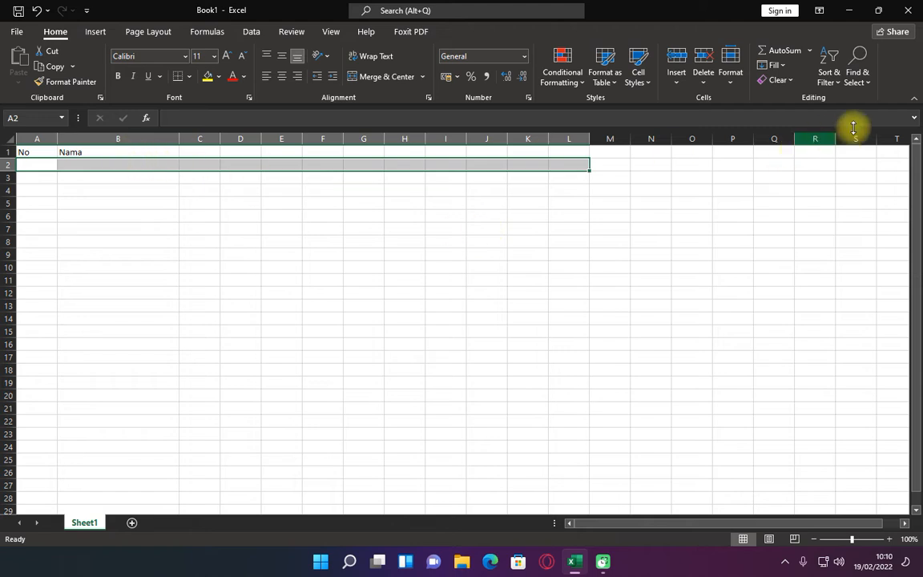
{"action": "left_click", "coordinate": [34, 165]}
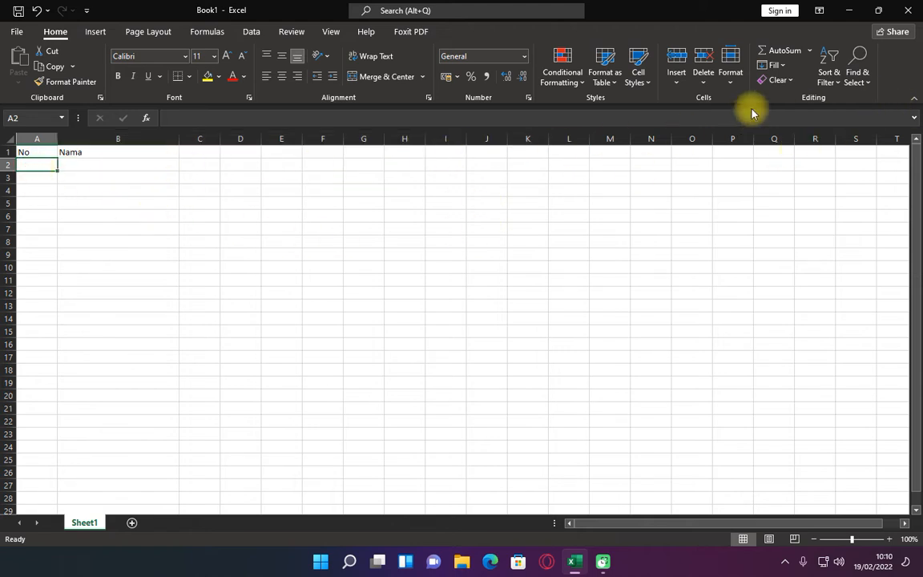
{"action": "left_click", "coordinate": [773, 65]}
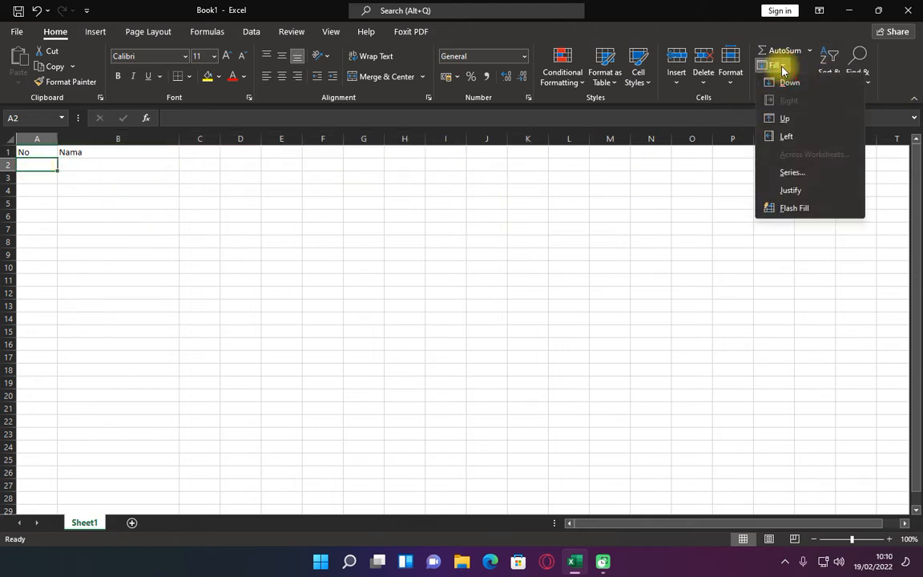
{"action": "left_click", "coordinate": [791, 173]}
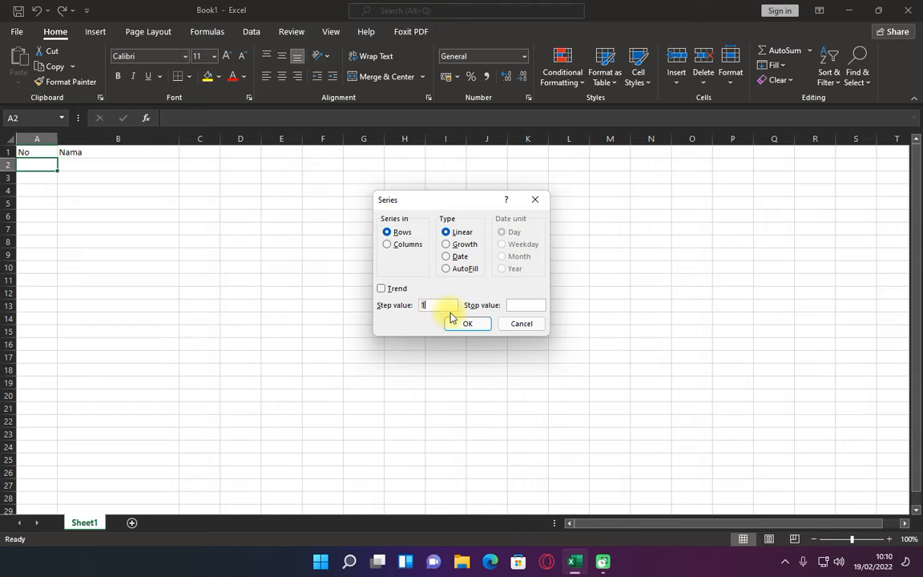
{"action": "left_click", "coordinate": [509, 304]}
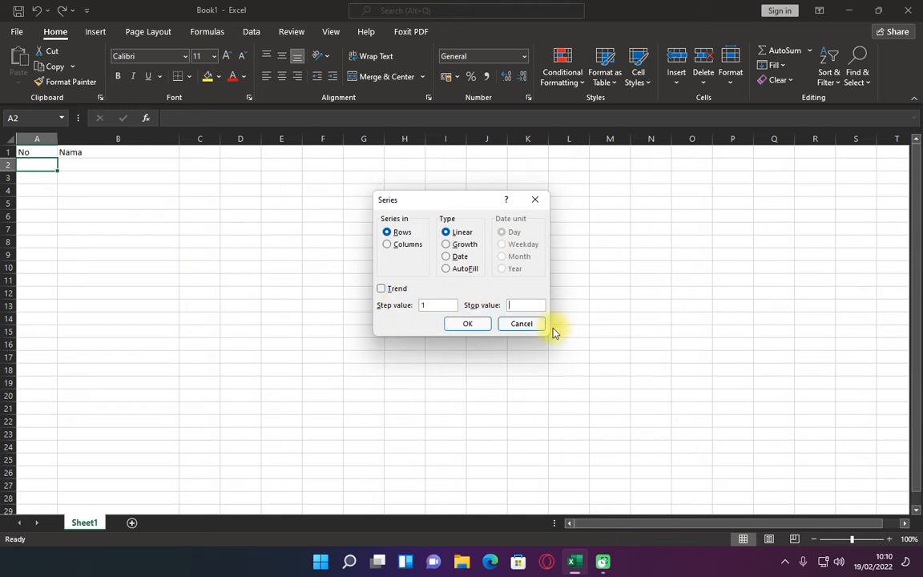
{"action": "type", "text": "5"}
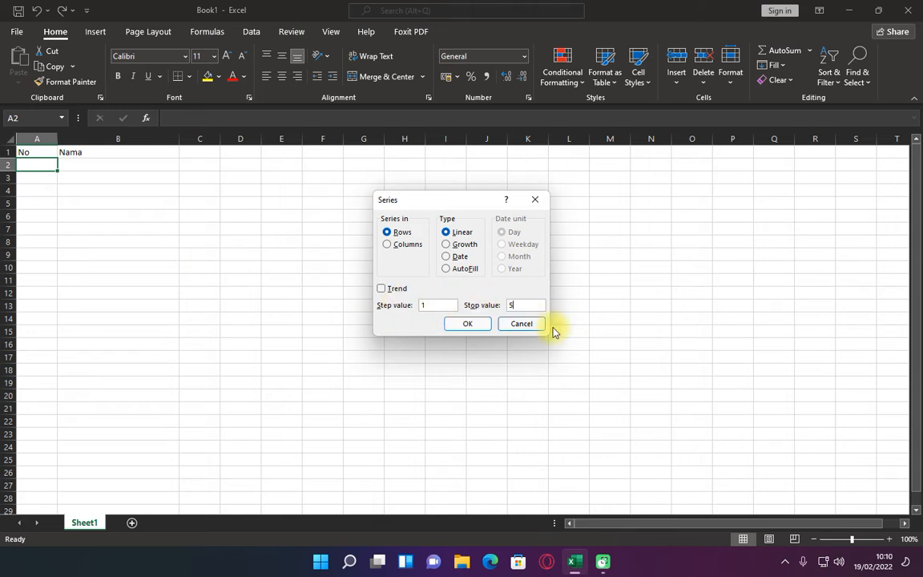
{"action": "left_click", "coordinate": [468, 324]}
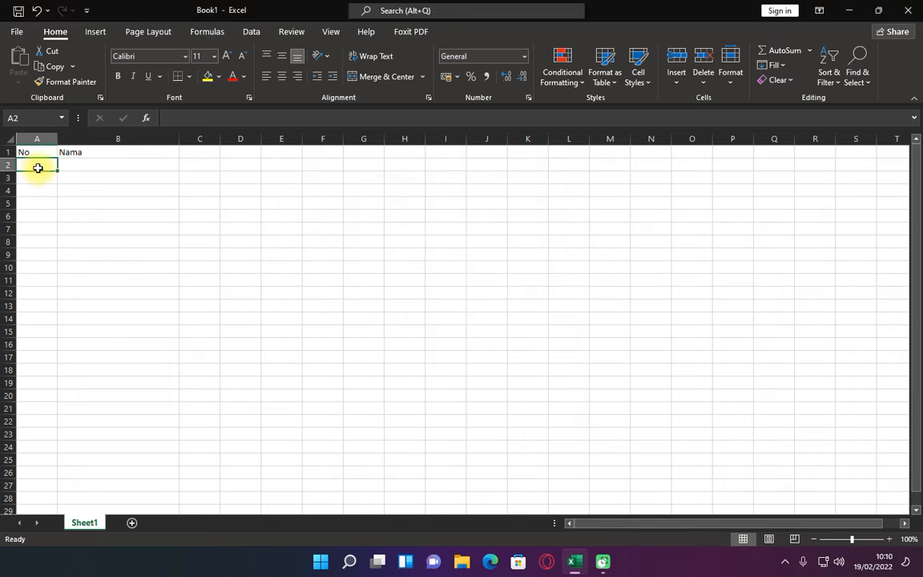
Enter 1 in A2 and use Fill Series to generate a linear series in rows with stop value 5
{"action": "type", "text": "1"}
{"action": "key", "text": "ctrl+Return"}
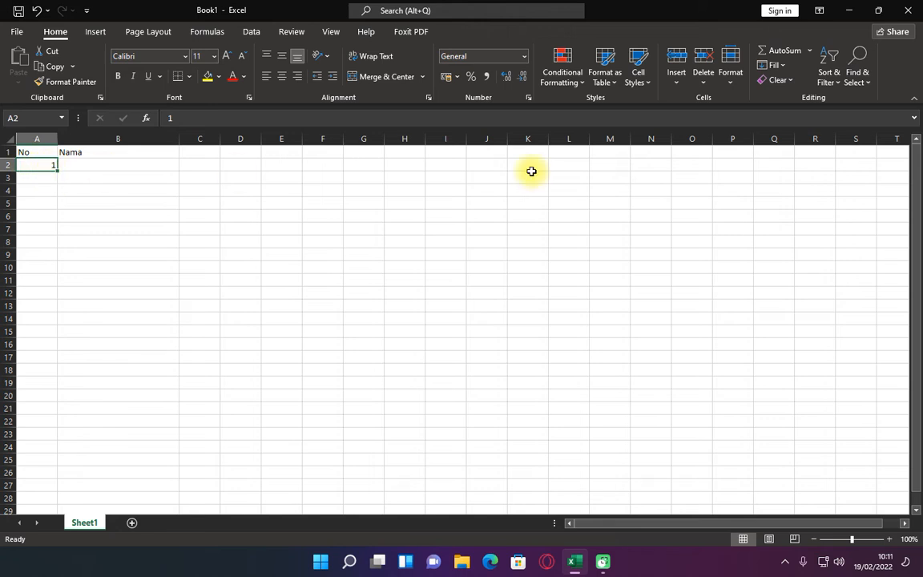
{"action": "left_click", "coordinate": [773, 65]}
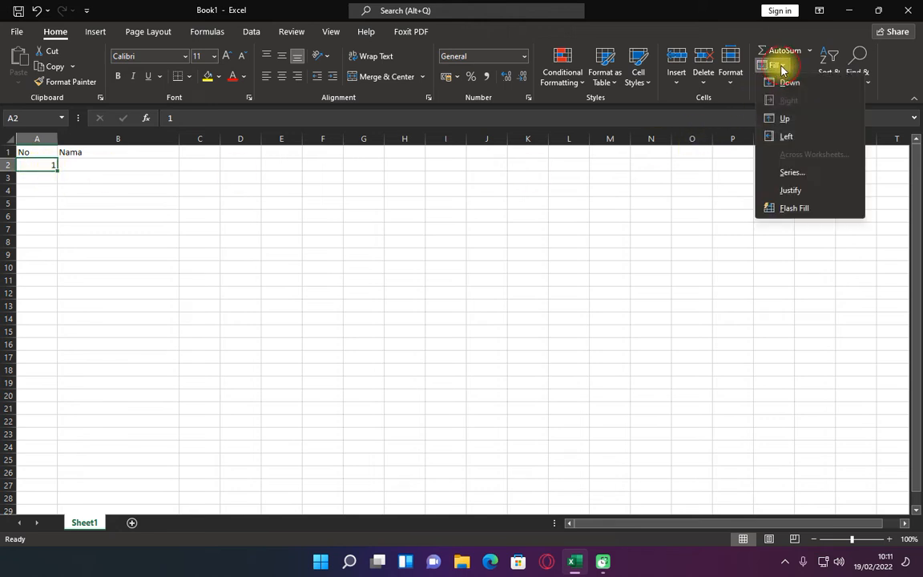
{"action": "left_click", "coordinate": [788, 171]}
{"action": "left_click", "coordinate": [422, 305]}
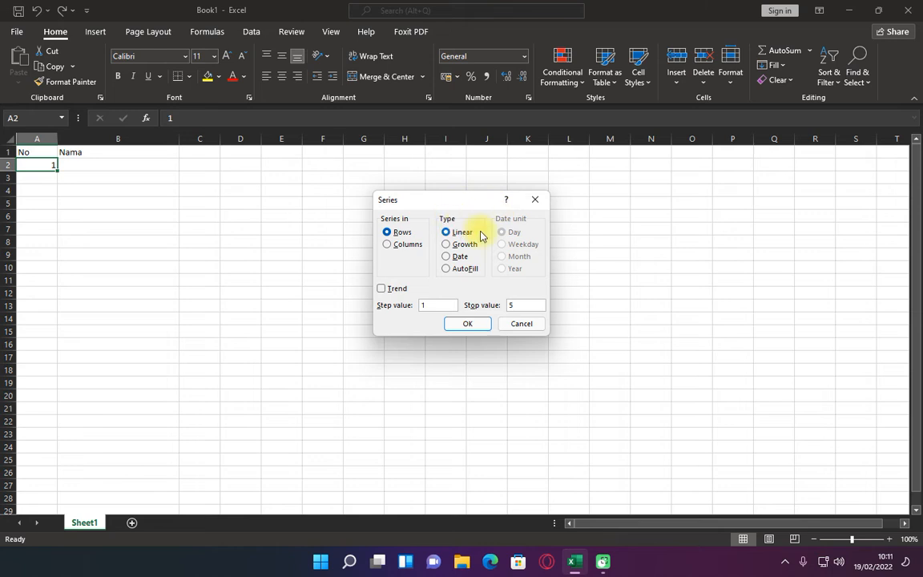
{"action": "left_click", "coordinate": [471, 326]}
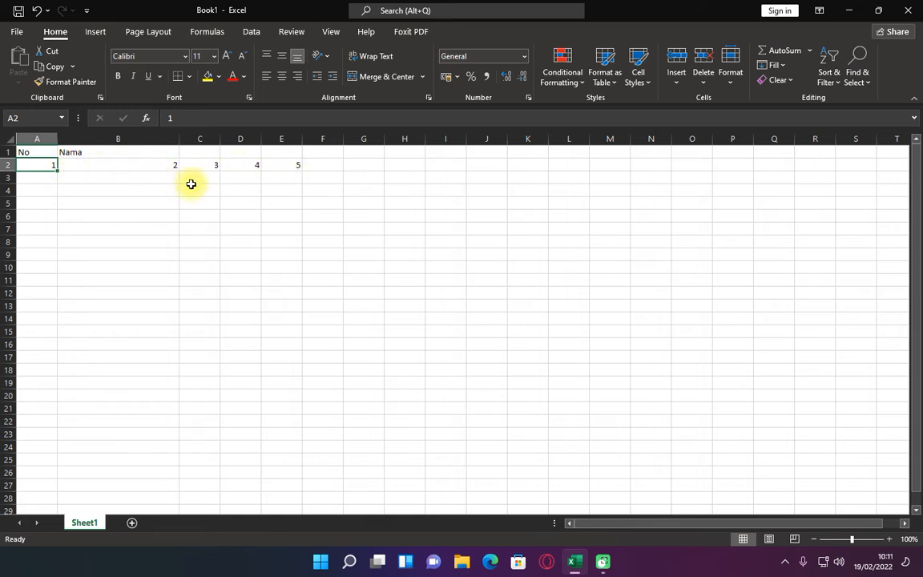
Clear the generated numbers in B2:E2, keeping the 1 in A2, and select A2
{"action": "key", "text": "Right"}
{"action": "key", "text": "ctrl+shift+Right"}
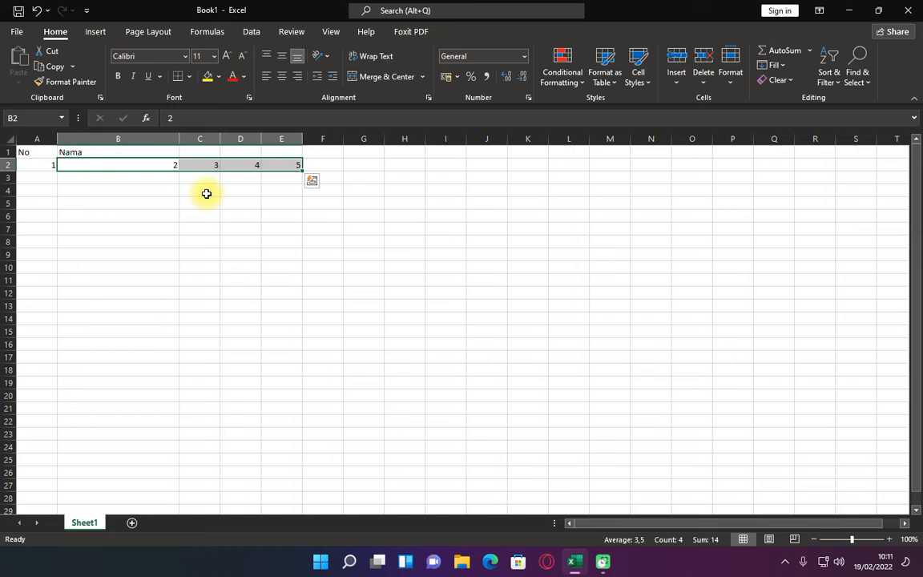
{"action": "key", "text": "Delete"}
{"action": "key", "text": "Left"}
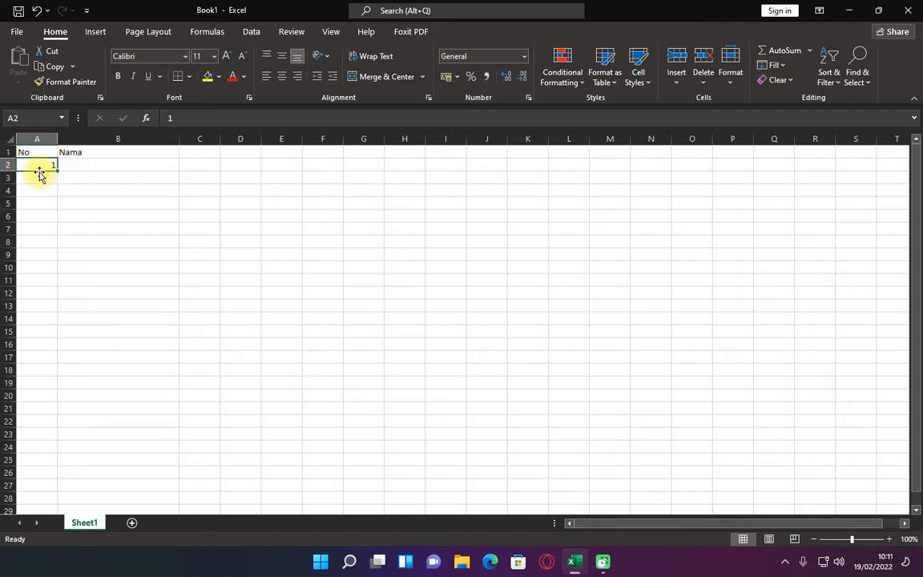
Use Fill Series from A2 to generate a linear series in columns with stop value 10
{"action": "left_click", "coordinate": [774, 65]}
{"action": "left_click", "coordinate": [791, 172]}
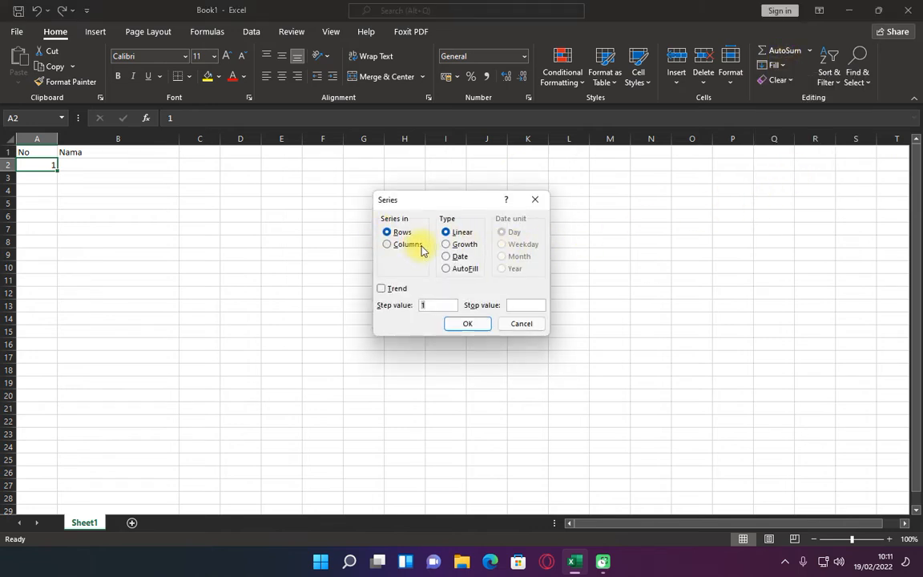
{"action": "left_click", "coordinate": [405, 247]}
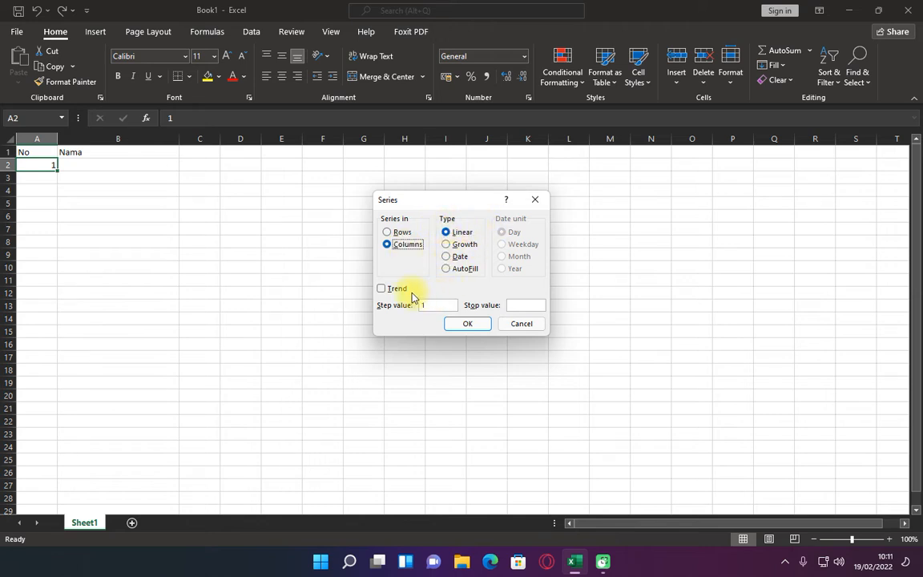
{"action": "left_click", "coordinate": [521, 306]}
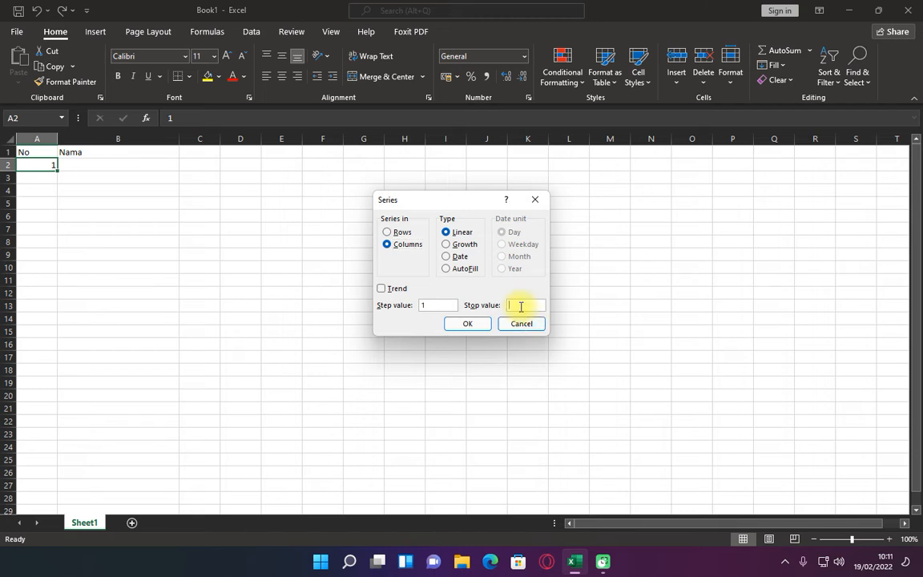
{"action": "type", "text": "10"}
{"action": "left_click", "coordinate": [468, 324]}
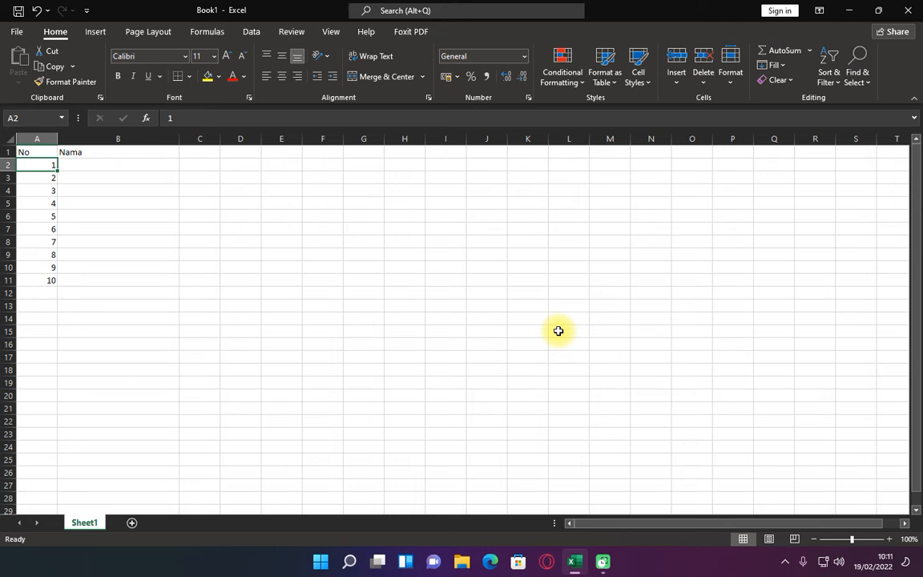
Clear the generated numbers in A3:A11 and select A2
{"action": "key", "text": "Down"}
{"action": "key", "text": "ctrl+shift+Down"}
{"action": "key", "text": "Delete"}
{"action": "key", "text": "Up"}
Use Fill Series from A2 to generate a Date series in columns by Day with stop value 20
{"action": "left_click", "coordinate": [775, 67]}
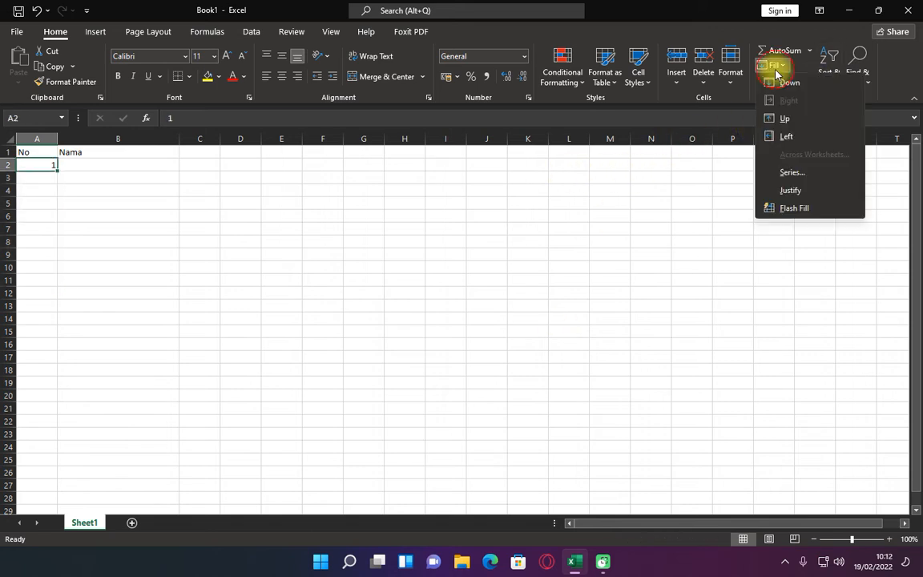
{"action": "left_click", "coordinate": [788, 170]}
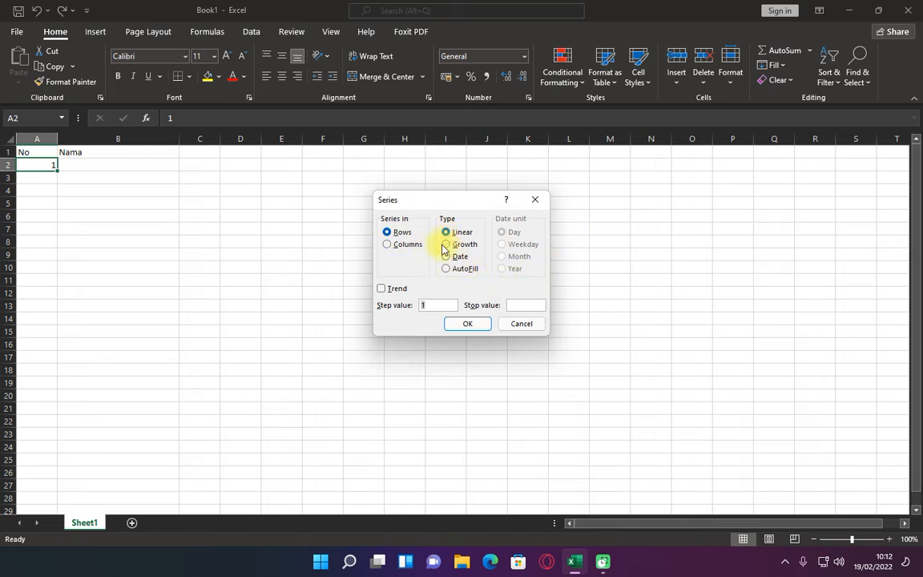
{"action": "left_click", "coordinate": [401, 243]}
{"action": "left_click", "coordinate": [458, 257]}
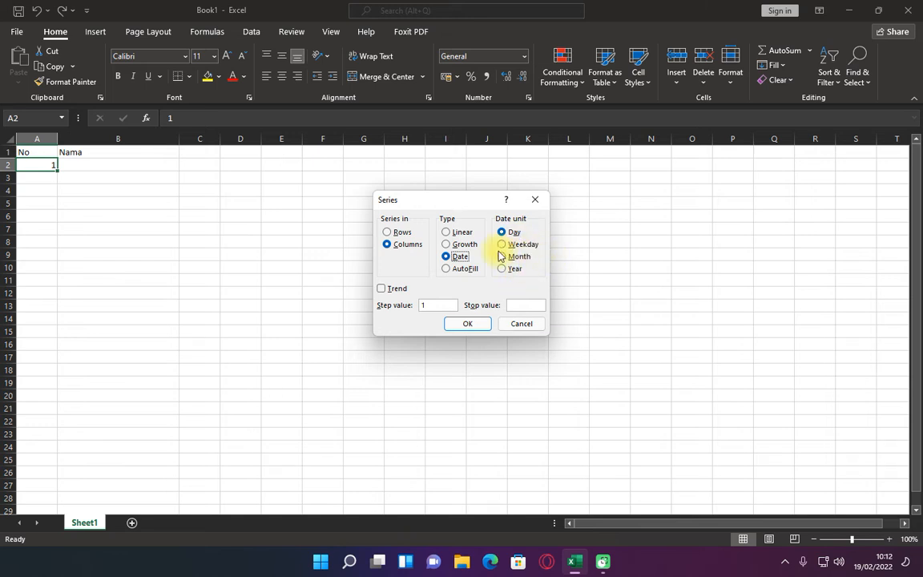
{"action": "left_click", "coordinate": [525, 302]}
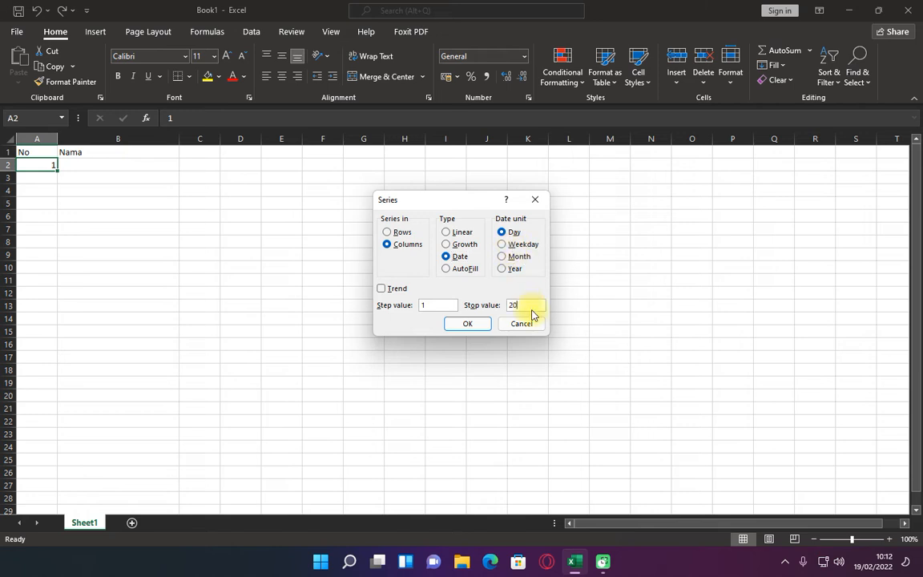
{"action": "left_click", "coordinate": [472, 323]}
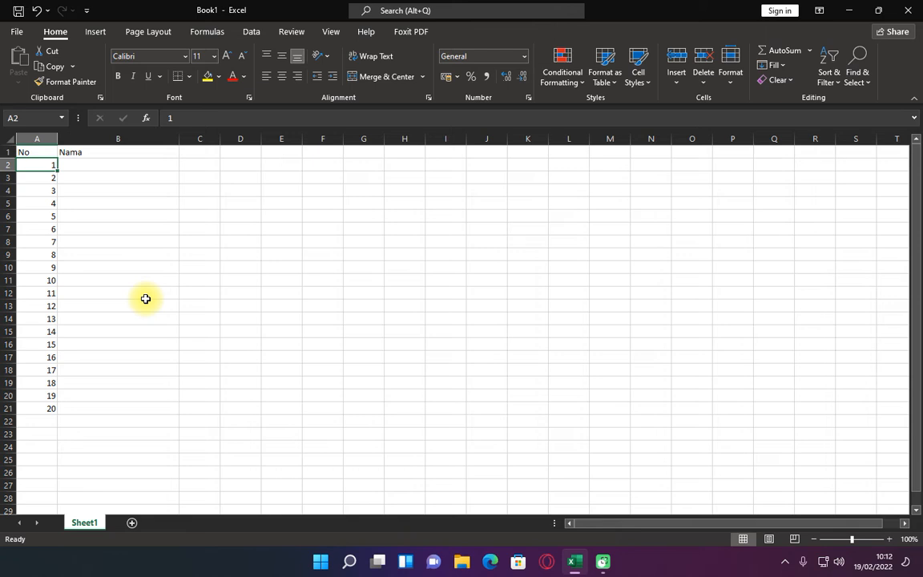
Clear the generated numbers in A3:A21 and select A2
{"action": "key", "text": "Down"}
{"action": "key", "text": "ctrl+shift+Down"}
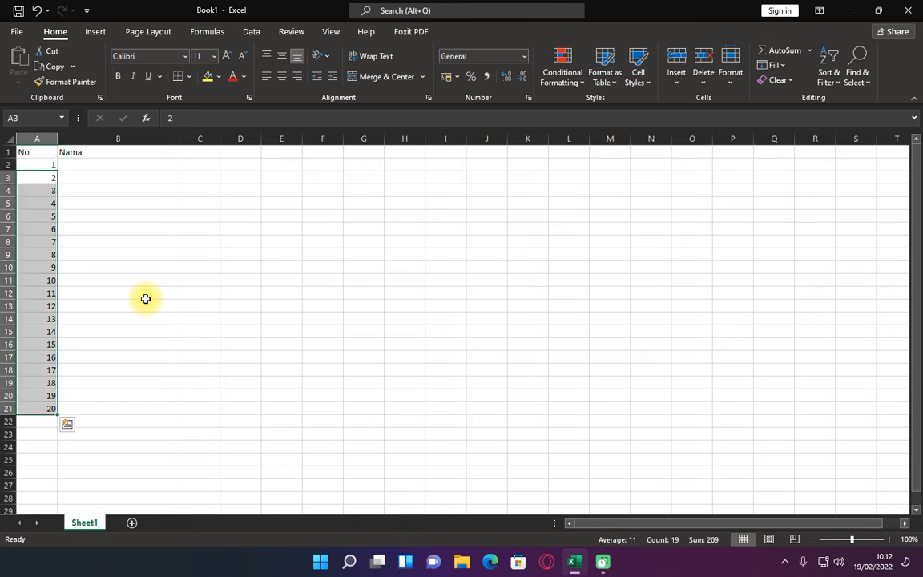
{"action": "key", "text": "Delete"}
{"action": "key", "text": "Up"}
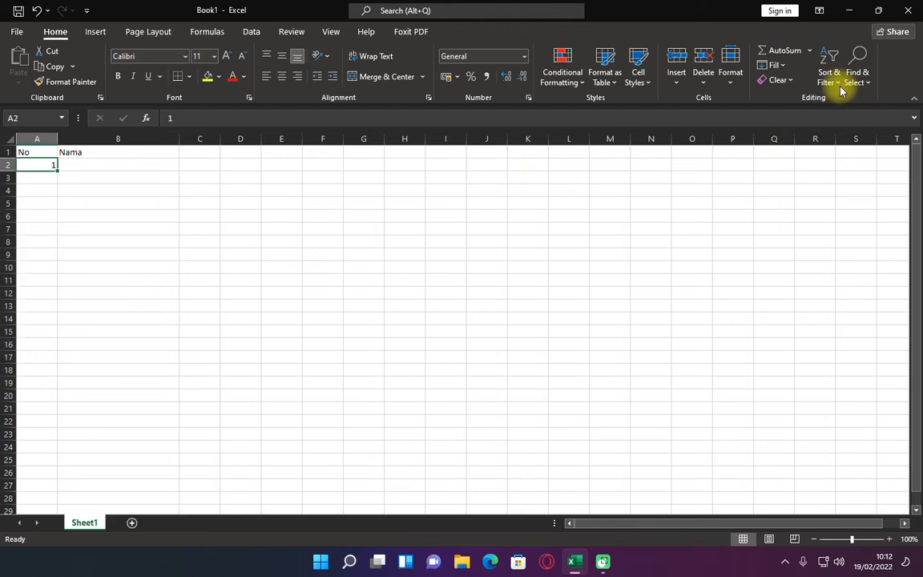
Use Fill Series from A2 to generate a Date series in rows by Weekday with stop value 6
{"action": "left_click", "coordinate": [781, 67]}
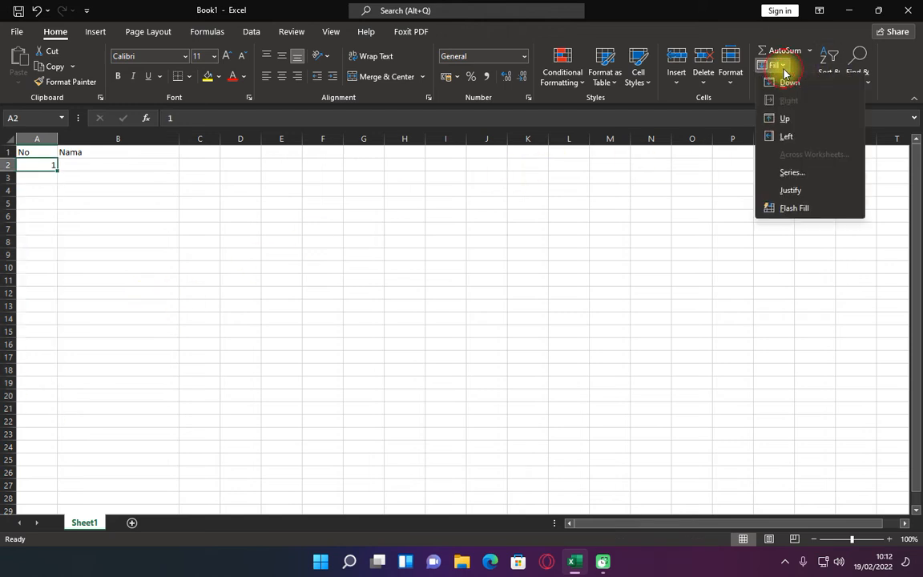
{"action": "left_click", "coordinate": [796, 175]}
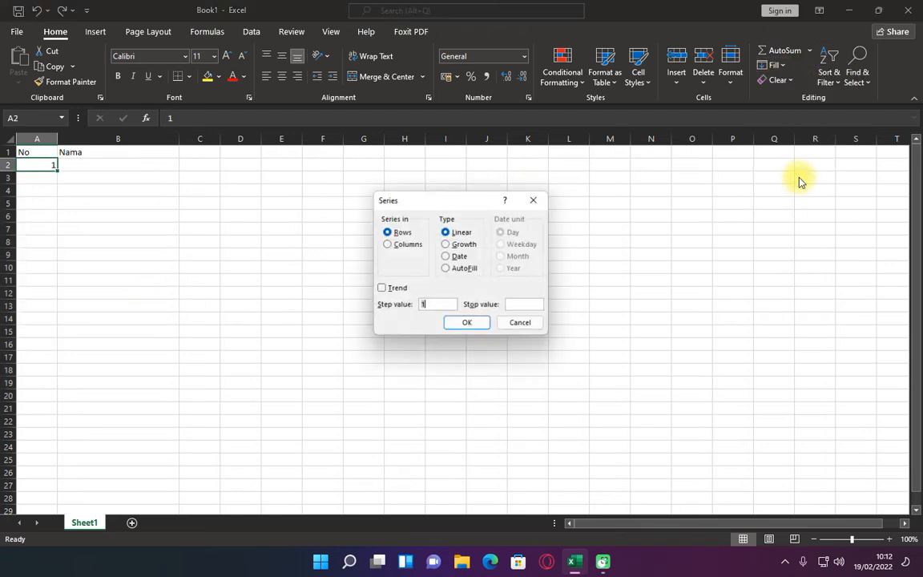
{"action": "left_click", "coordinate": [458, 258]}
{"action": "left_click", "coordinate": [516, 245]}
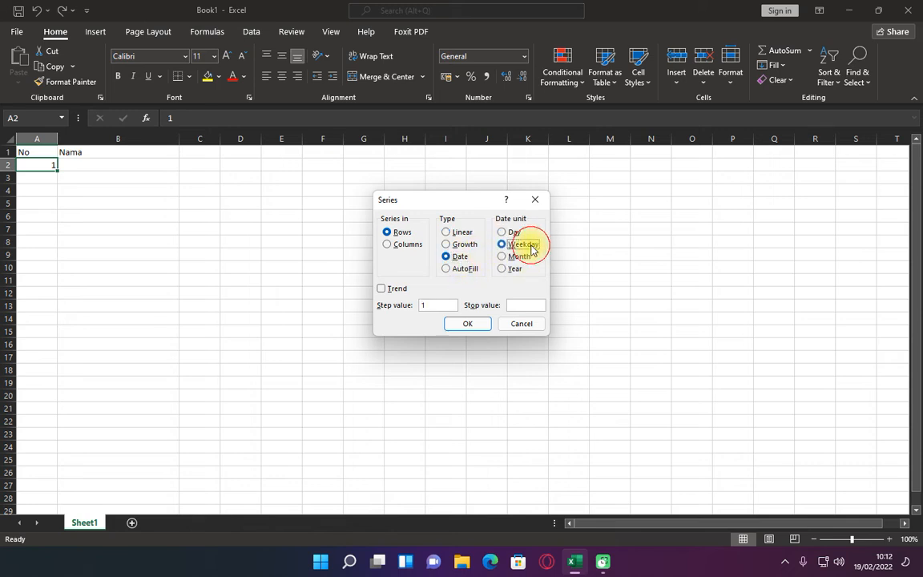
{"action": "left_click", "coordinate": [530, 306]}
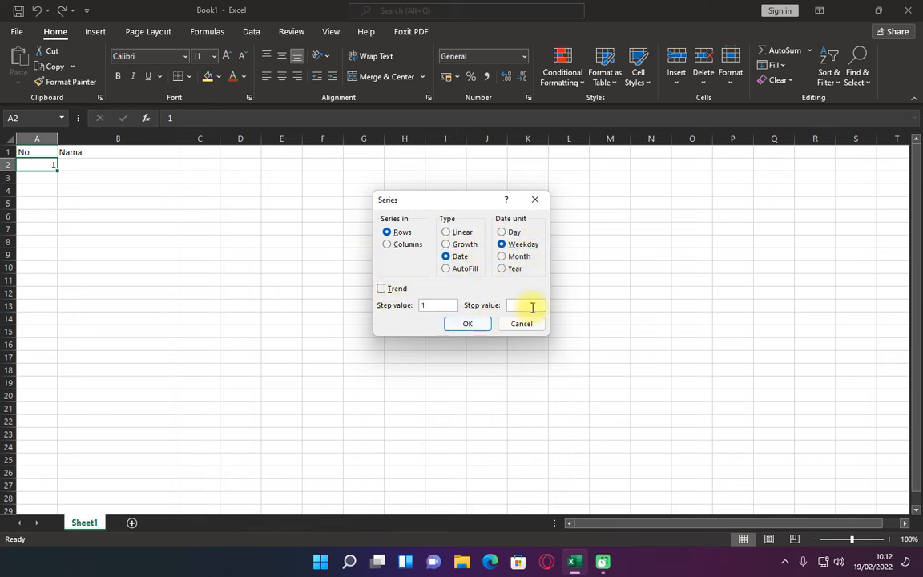
{"action": "left_click", "coordinate": [461, 325]}
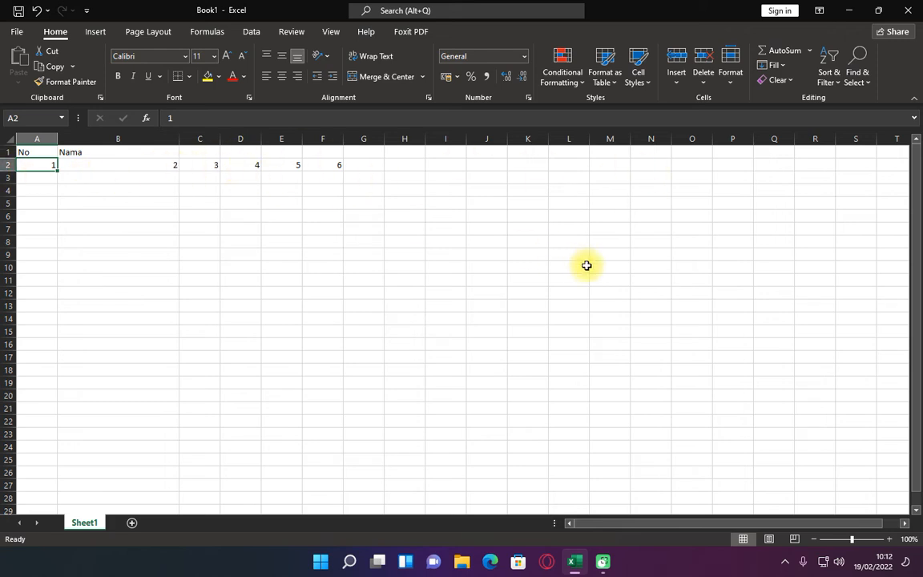
Apply the Short Date number format to the filled cells A2:F2
{"action": "key", "text": "ctrl+shift+Right"}
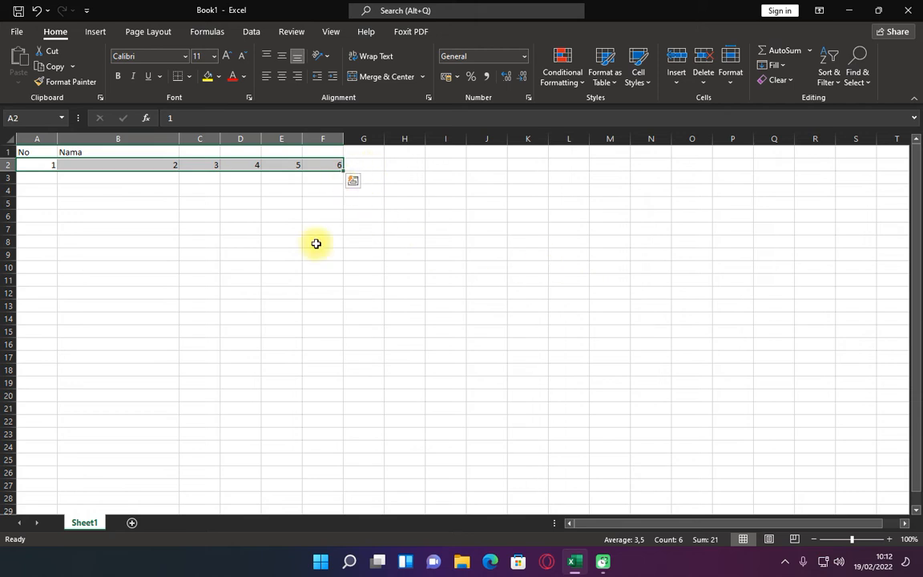
{"action": "left_click", "coordinate": [524, 61]}
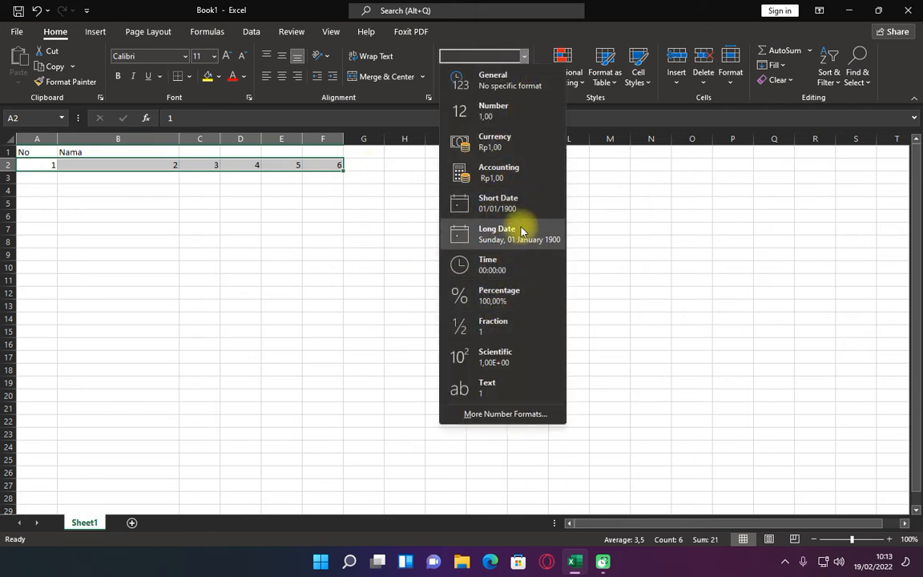
{"action": "left_click", "coordinate": [508, 206]}
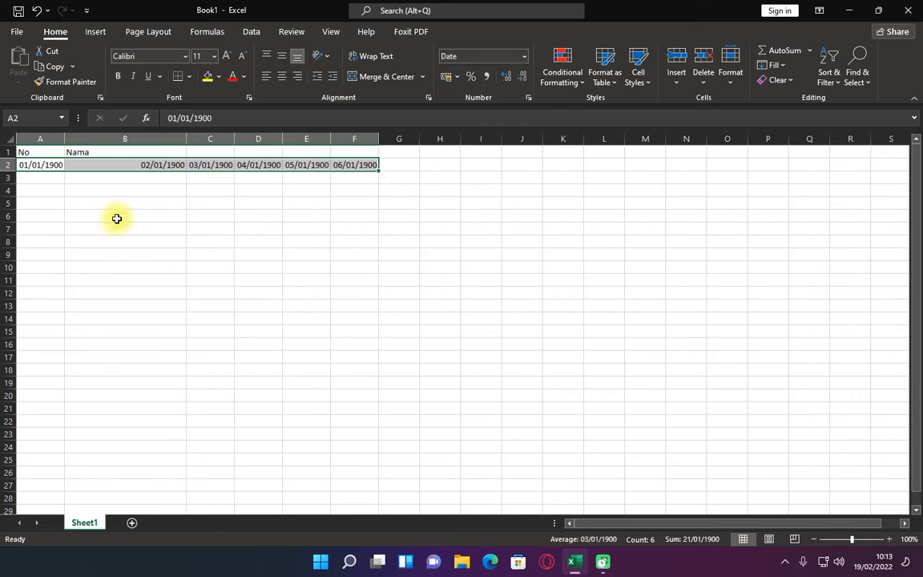
Undo the Short Date format on A2:F2 and clear the numbers from those cells
{"action": "key", "text": "ctrl+z"}
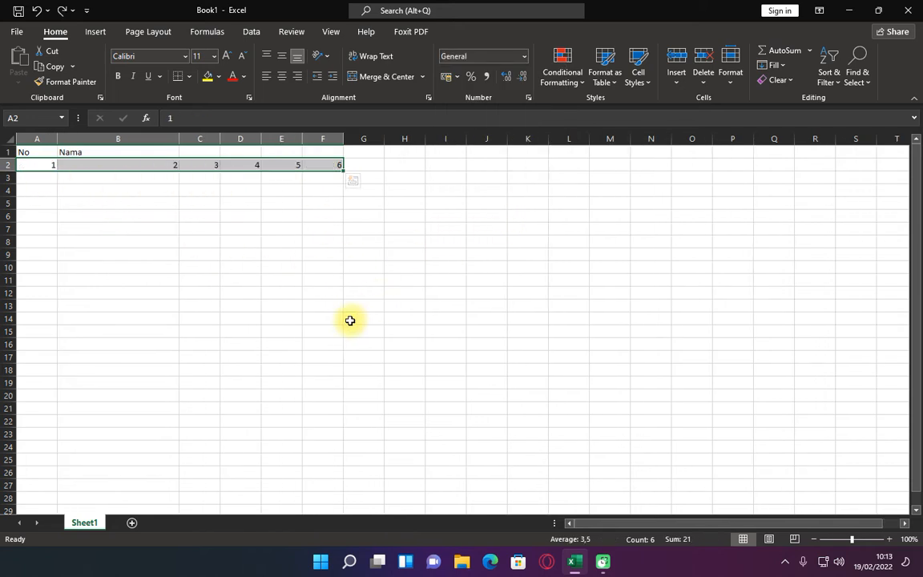
{"action": "key", "text": "Delete"}
{"action": "key", "text": "Right"}
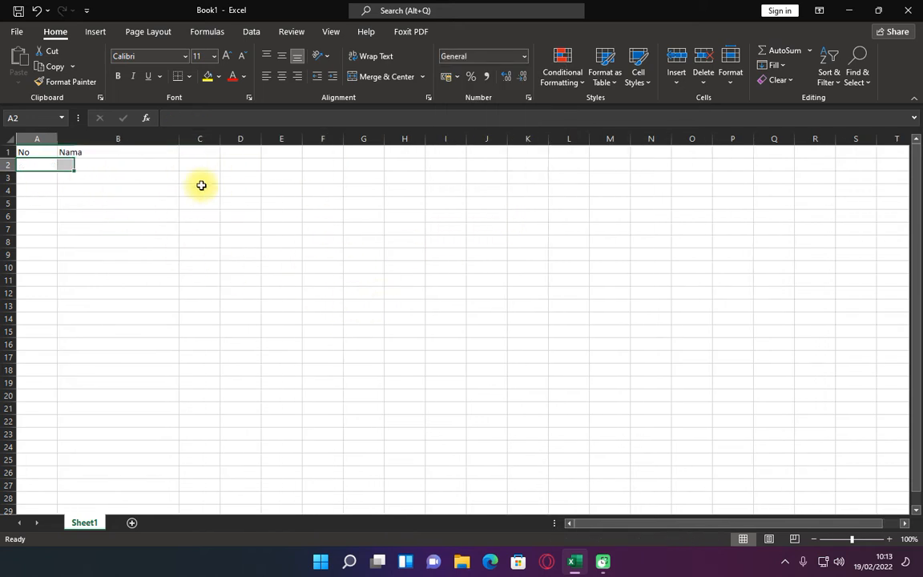
{"action": "key", "text": "Right"}
{"action": "key", "text": "Left"}
{"action": "key", "text": "Left"}
{"action": "key", "text": "Up"}
{"action": "key", "text": "Down"}
{"action": "key", "text": "Down"}
{"action": "key", "text": "Up"}
{"action": "key", "text": "Up"}
{"action": "key", "text": "Down"}
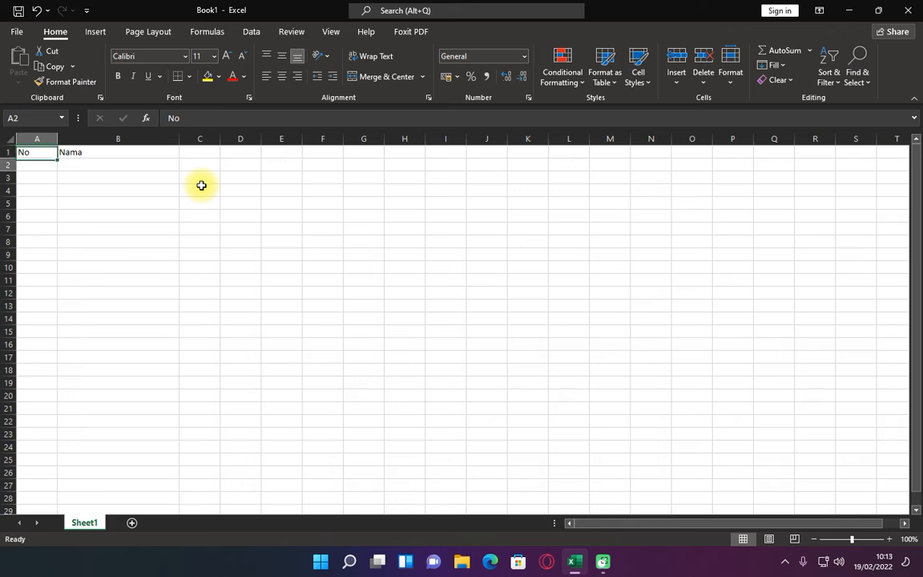
{"action": "key", "text": "Up"}
{"action": "key", "text": "Down"}
{"action": "key", "text": "Up"}
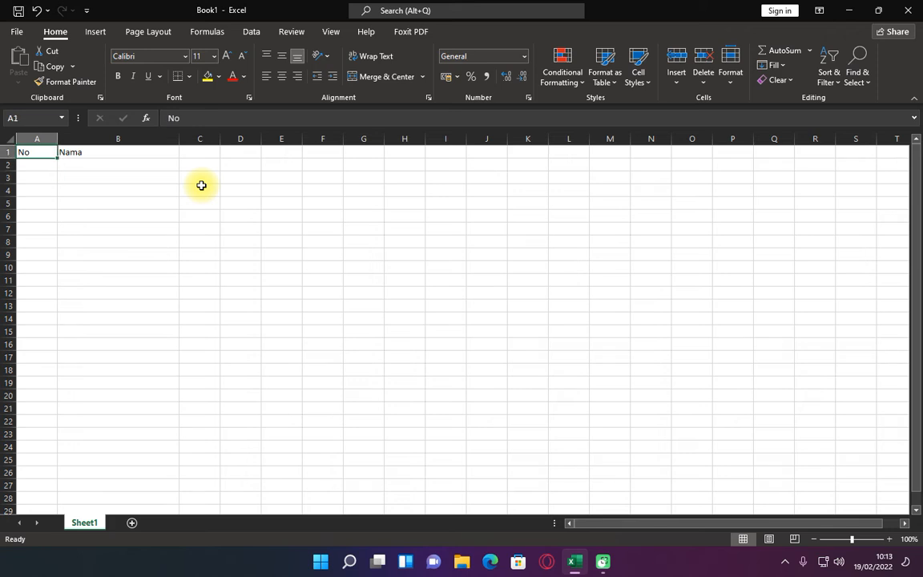
{"action": "key", "text": "Down"}
{"action": "key", "text": "Up"}
Enter 1 in A2 and 2 in A3 as manual numbering under the No header
{"action": "key", "text": "Down"}
{"action": "type", "text": "1"}
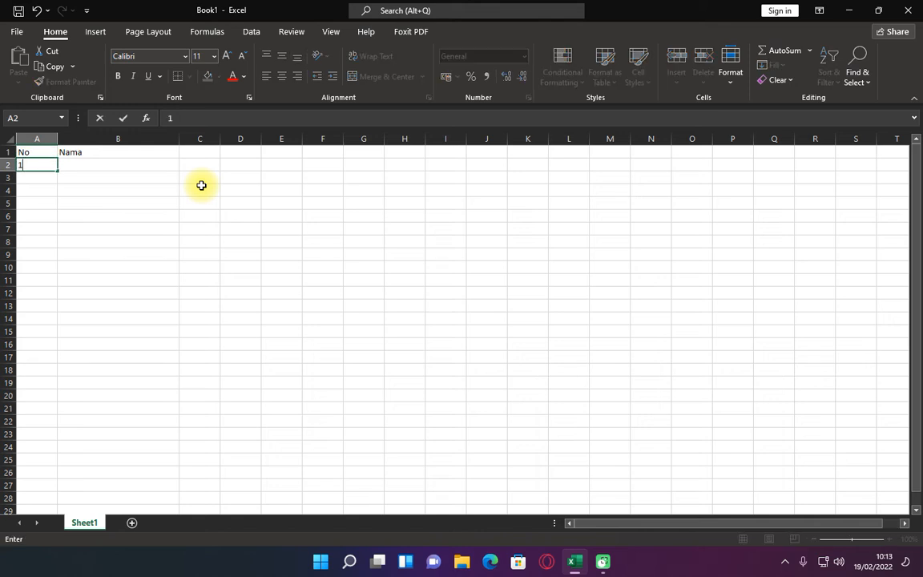
{"action": "key", "text": "Return"}
{"action": "type", "text": "2"}
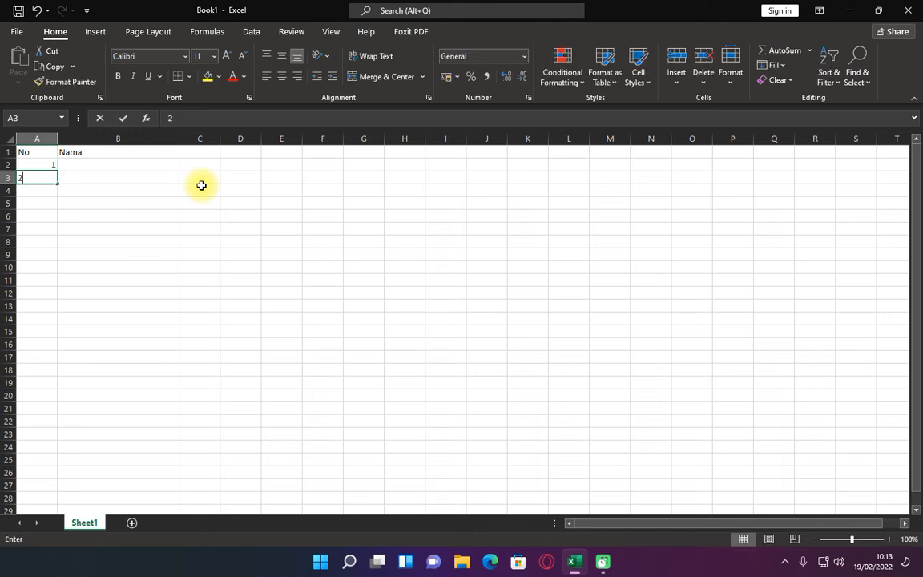
{"action": "key", "text": "Return"}
{"action": "key", "text": "Up"}
{"action": "key", "text": "Up"}
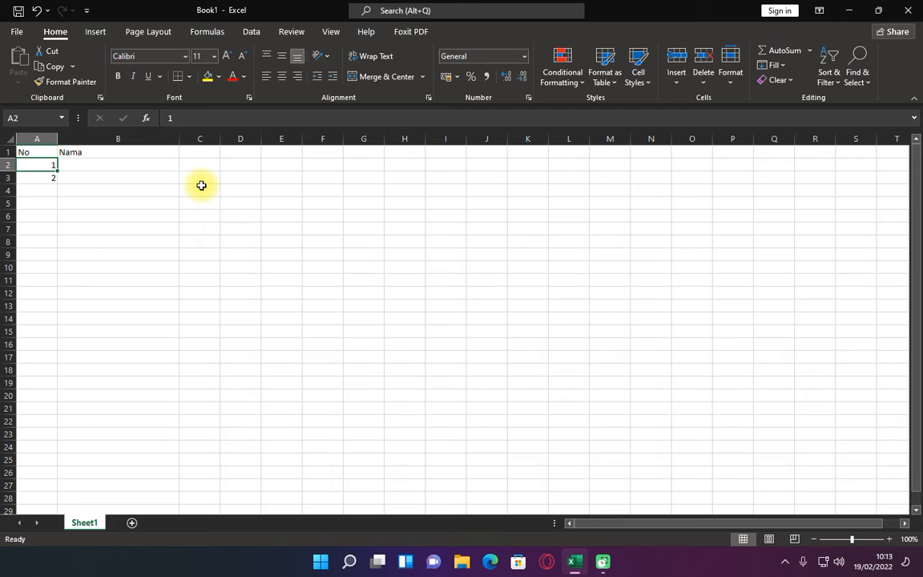
Clear the manually entered numbers from A2:A3 and leave only A2 selected
{"action": "key", "text": "shift+Down"}
{"action": "key", "text": "Delete"}
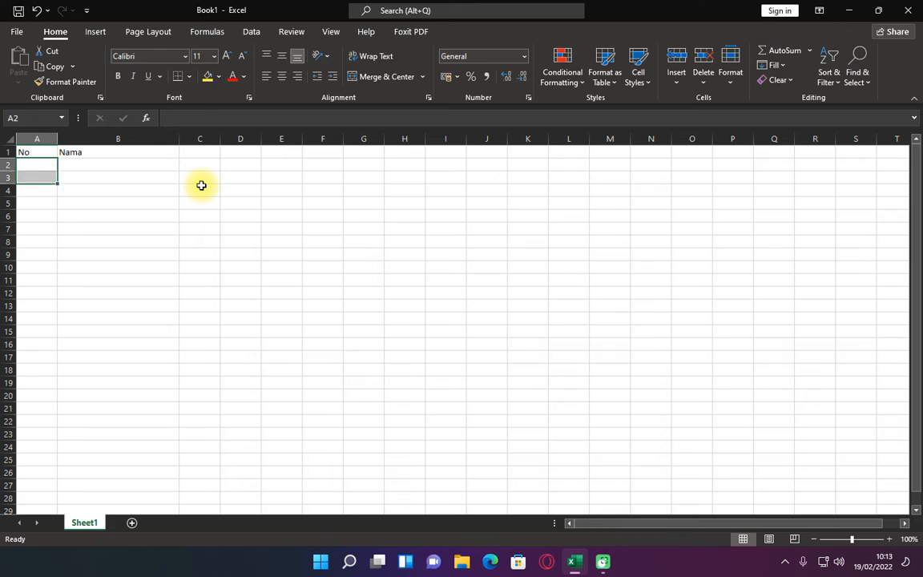
{"action": "key", "text": "shift+Up"}
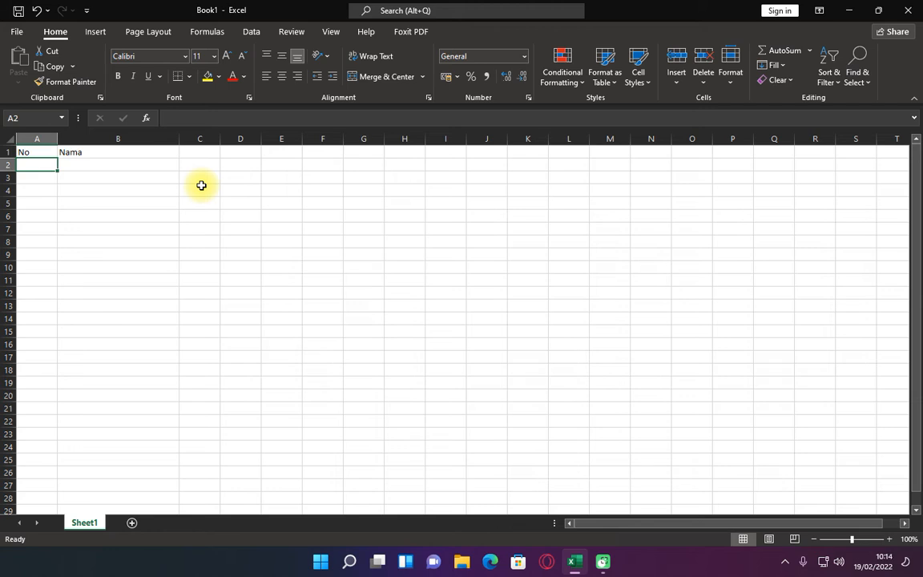
{"action": "key", "text": "Right"}
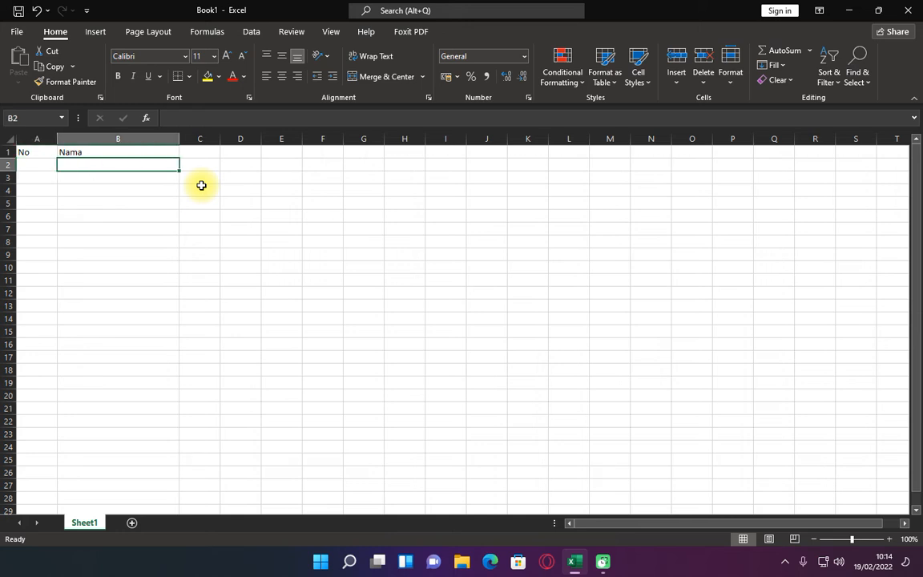
{"action": "key", "text": "Left"}
{"action": "key", "text": "Right"}
{"action": "key", "text": "Left"}
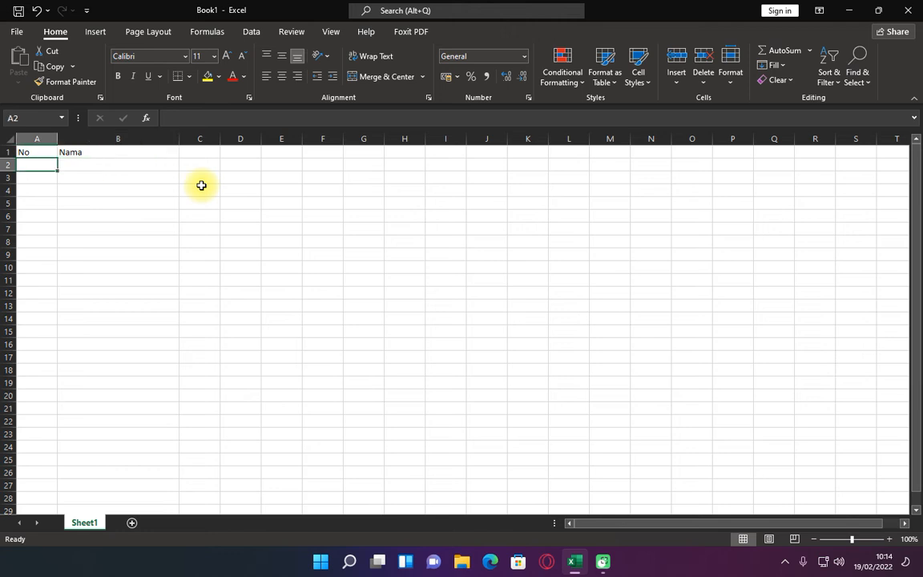
{"action": "key", "text": "Right"}
{"action": "key", "text": "Left"}
{"action": "key", "text": "Right"}
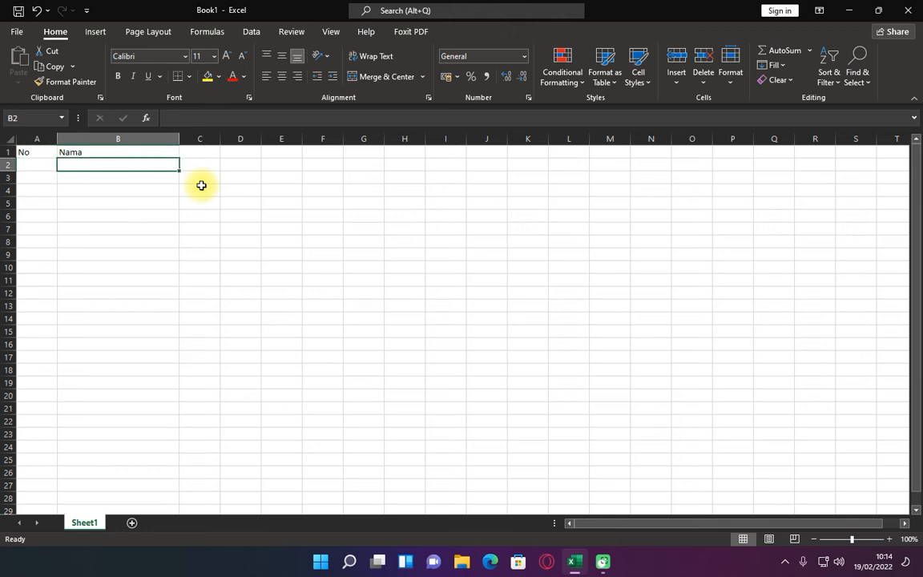
{"action": "key", "text": "Left"}
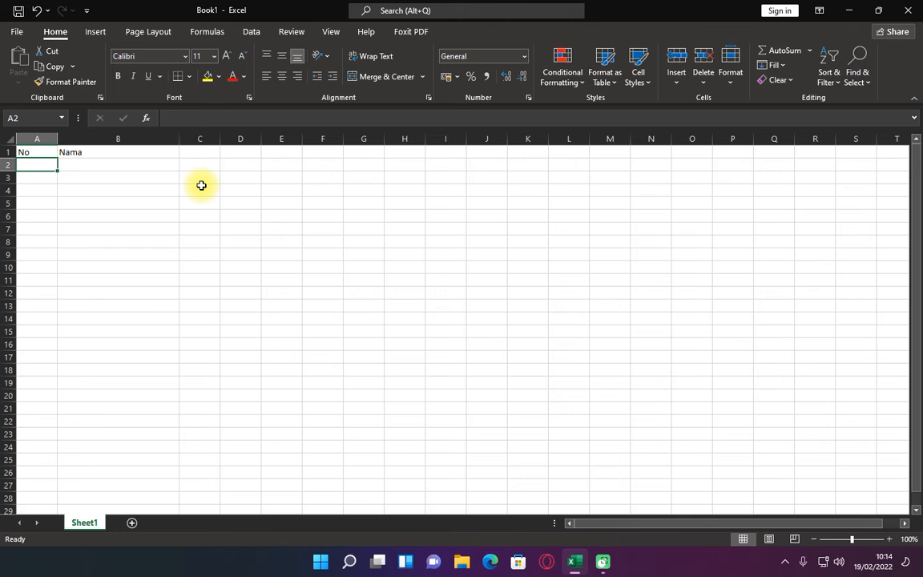
Start an IF formula in A2 that tests B2="" and returns "" when true, using semicolon separators
{"action": "type", "text": "="}
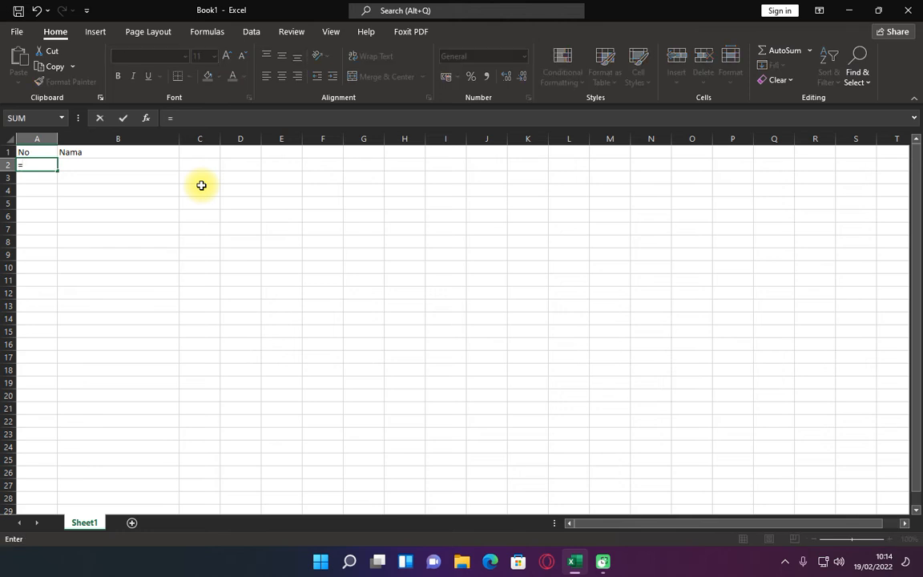
{"action": "type", "text": "IF"}
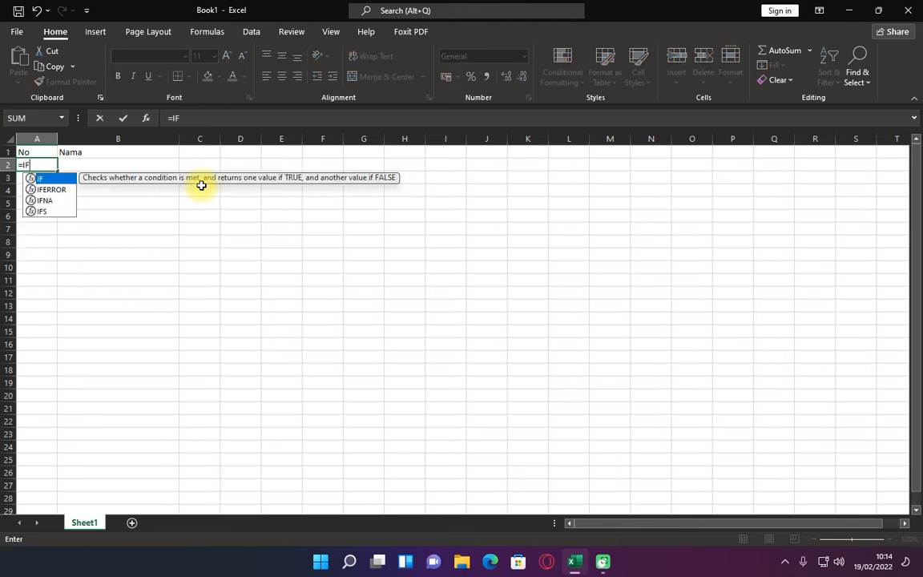
{"action": "type", "text": "("}
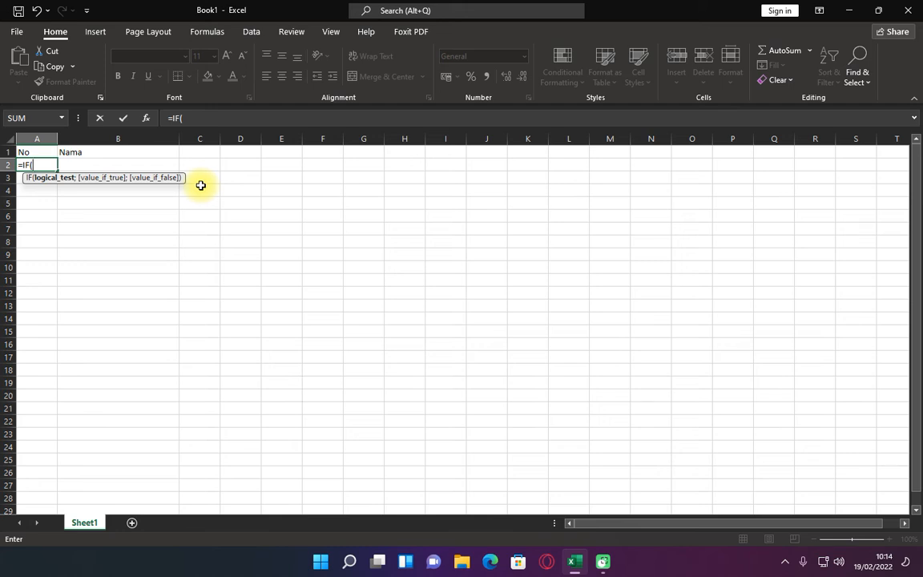
{"action": "left_click", "coordinate": [122, 164]}
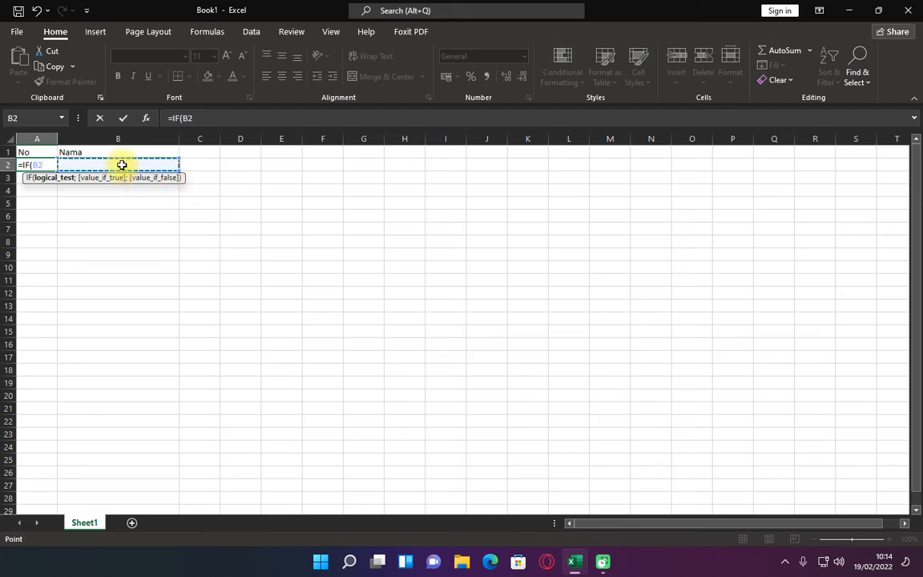
{"action": "type", "text": "="}
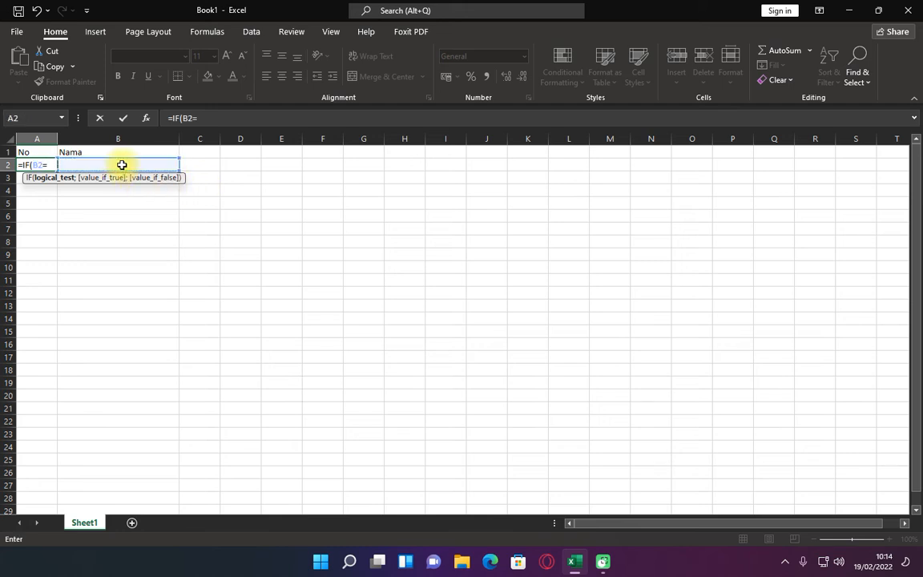
{"action": "type", "text": "\"\";"}
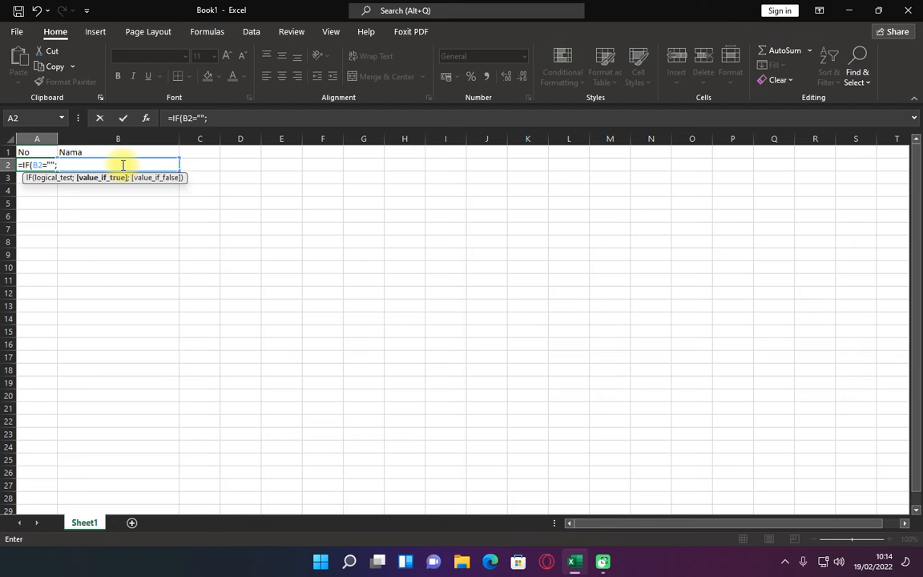
{"action": "type", "text": "\"\""}
Add ROW() as the value if false, try to confirm the formula, and decline the suggested correction
{"action": "type", "text": ";"}
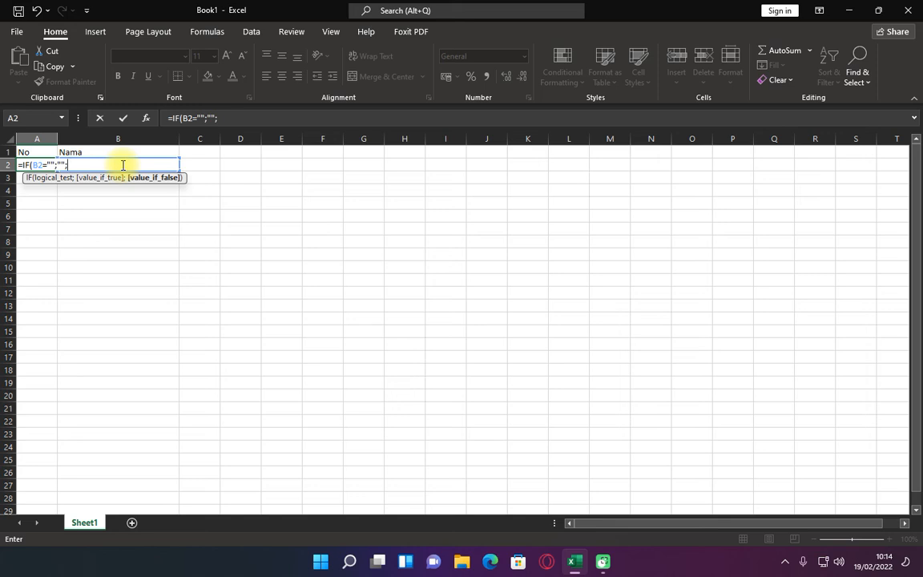
{"action": "type", "text": "ROW"}
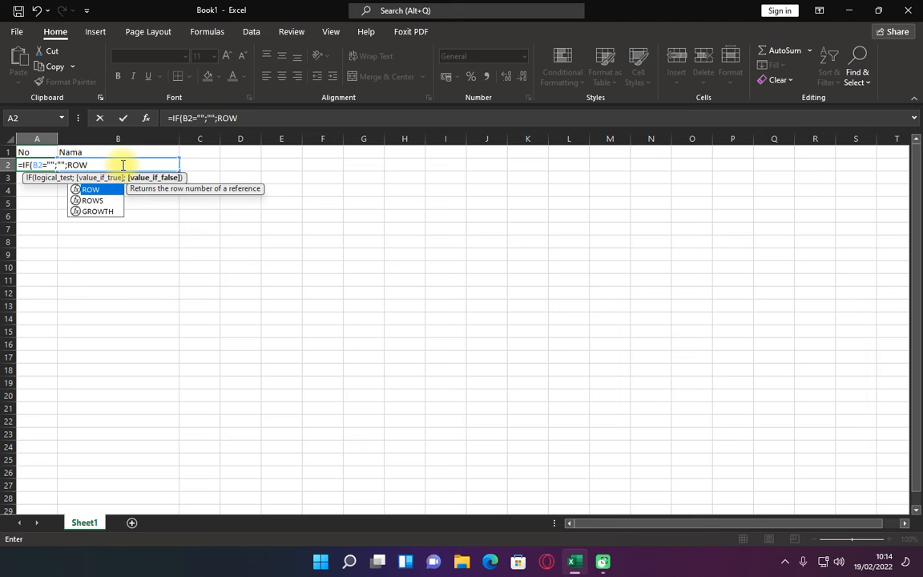
{"action": "type", "text": "()"}
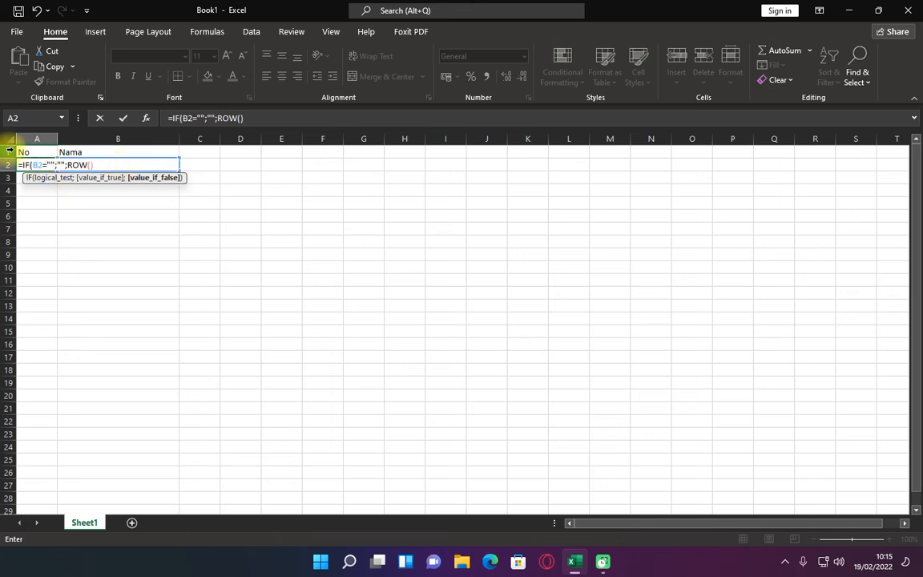
{"action": "key", "text": "Return"}
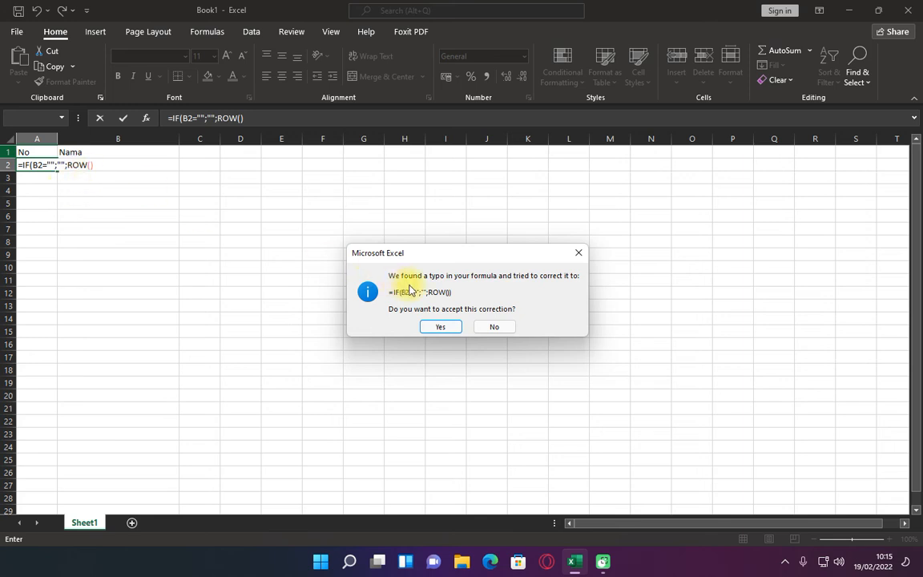
{"action": "left_click", "coordinate": [492, 328]}
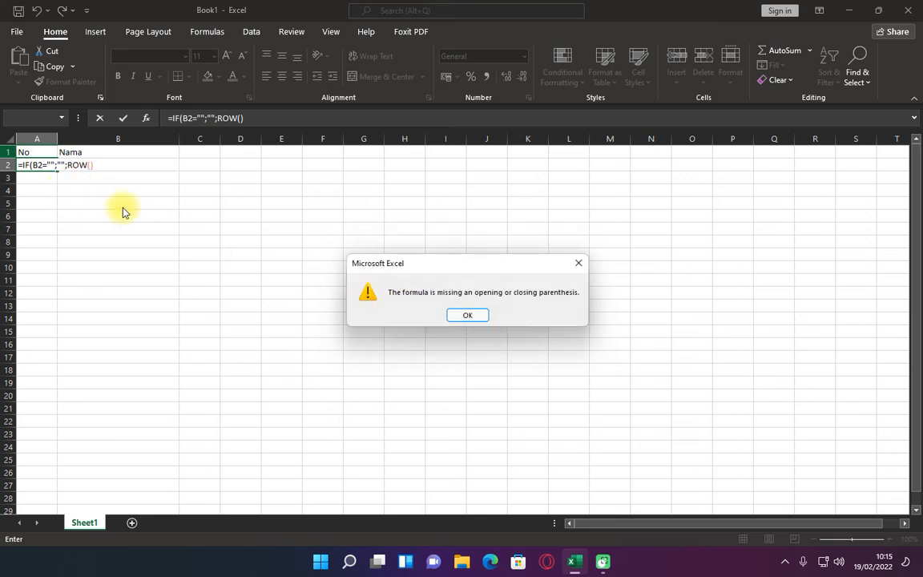
{"action": "left_click", "coordinate": [580, 267]}
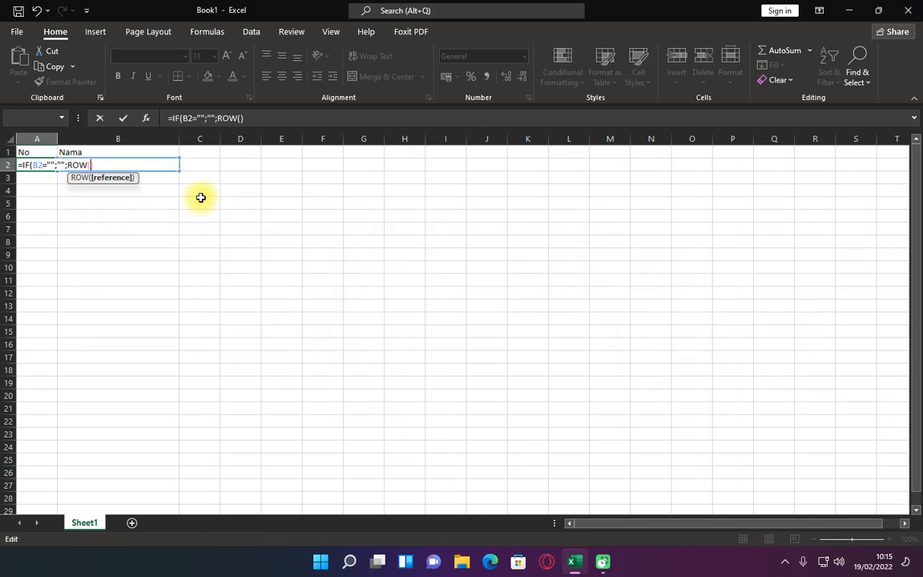
Complete the formula as =IF(B2="";"";ROW()-1) and reselect A2
{"action": "left_click", "coordinate": [111, 165]}
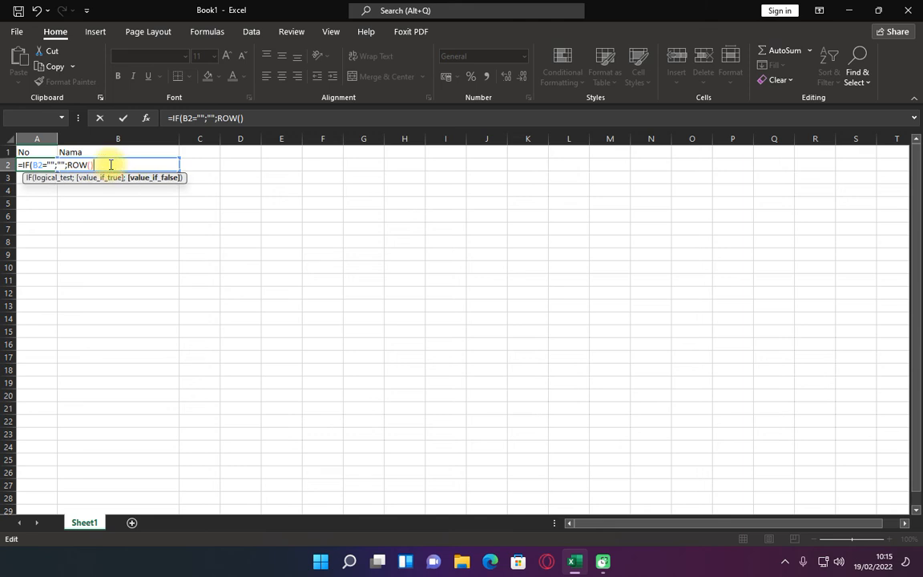
{"action": "type", "text": "-1"}
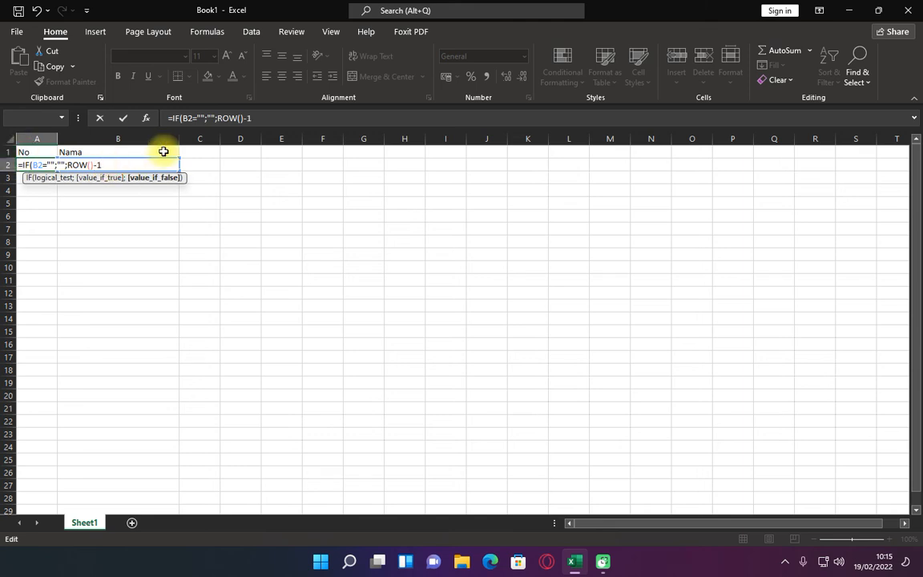
{"action": "type", "text": ")"}
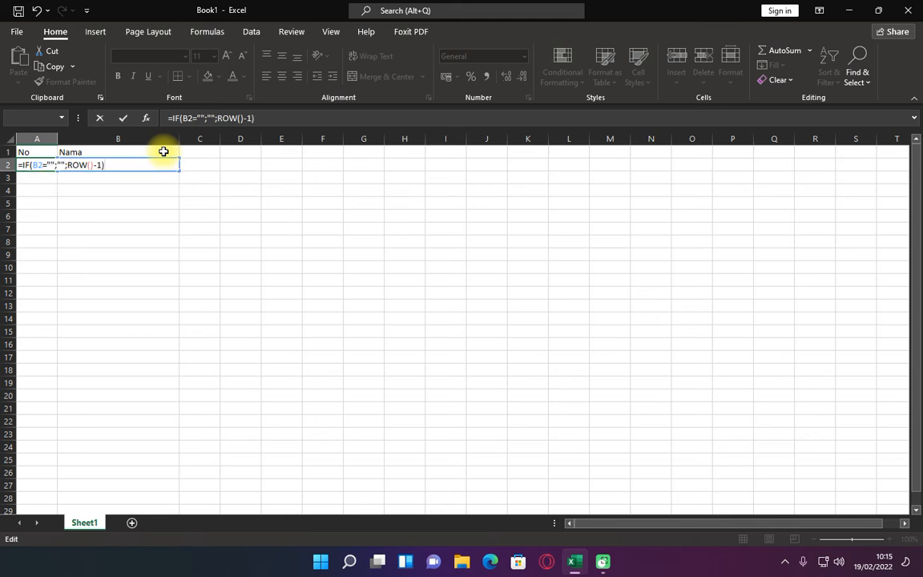
{"action": "key", "text": "Return"}
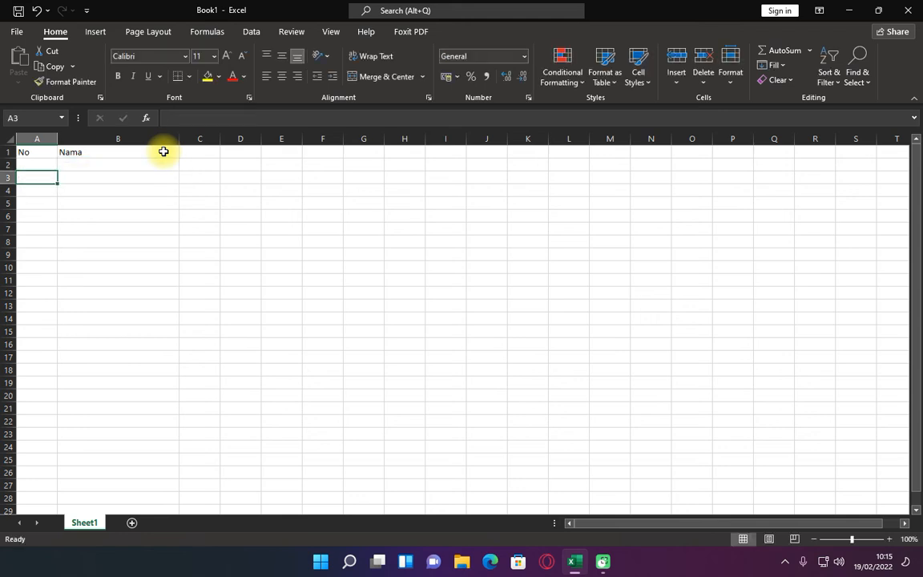
{"action": "key", "text": "Up"}
{"action": "key", "text": "Right"}
{"action": "key", "text": "Left"}
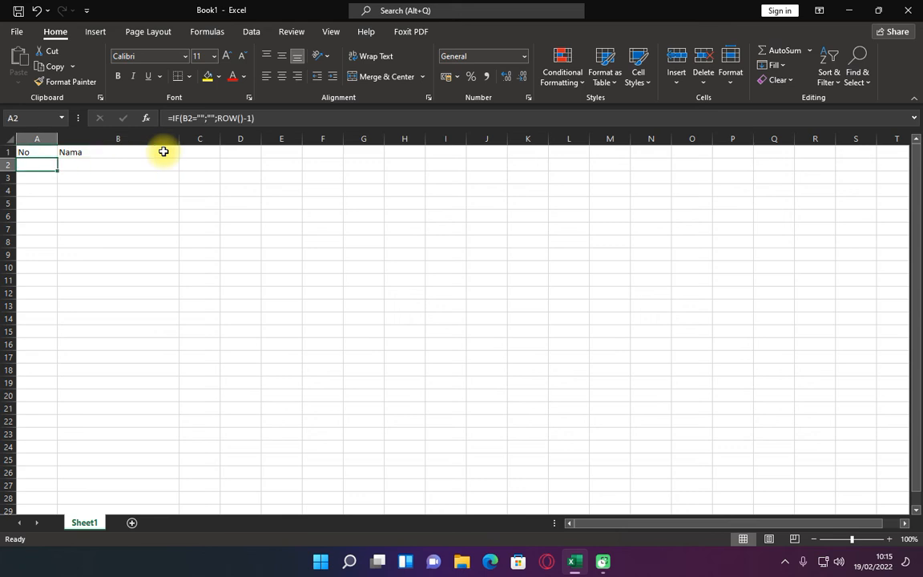
{"action": "key", "text": "Right"}
{"action": "key", "text": "Left"}
{"action": "key", "text": "Right"}
{"action": "key", "text": "Left"}
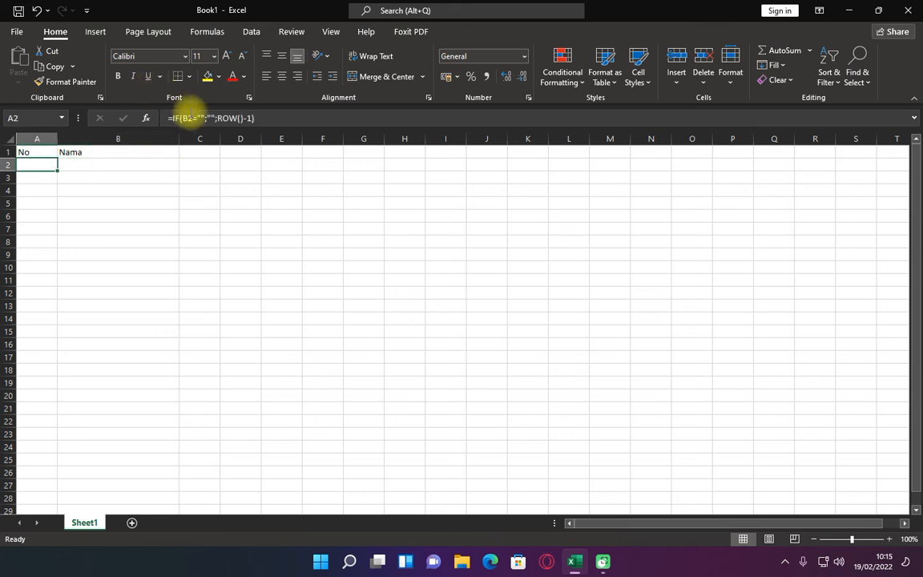
Copy the formula =IF(B2="";"";ROW()-1) from A2 and paste it into a new Notepad document
{"action": "left_click", "coordinate": [264, 119]}
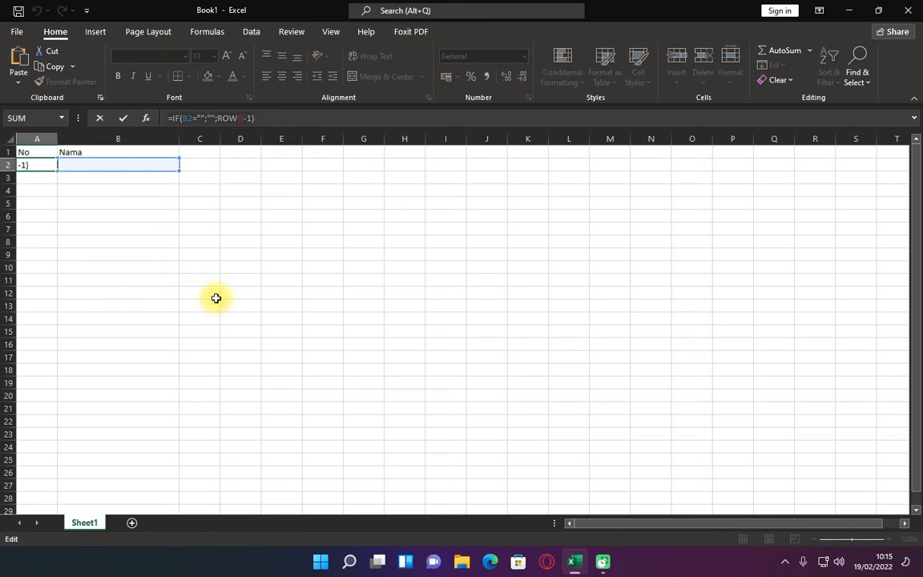
{"action": "key", "text": "Escape"}
{"action": "key", "text": "super"}
{"action": "type", "text": "NOTE"}
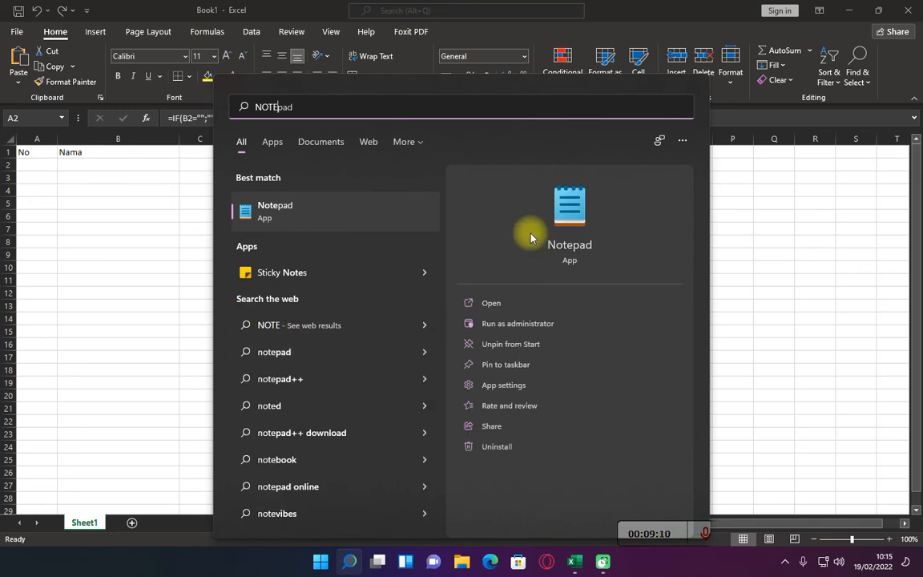
{"action": "left_click", "coordinate": [582, 202]}
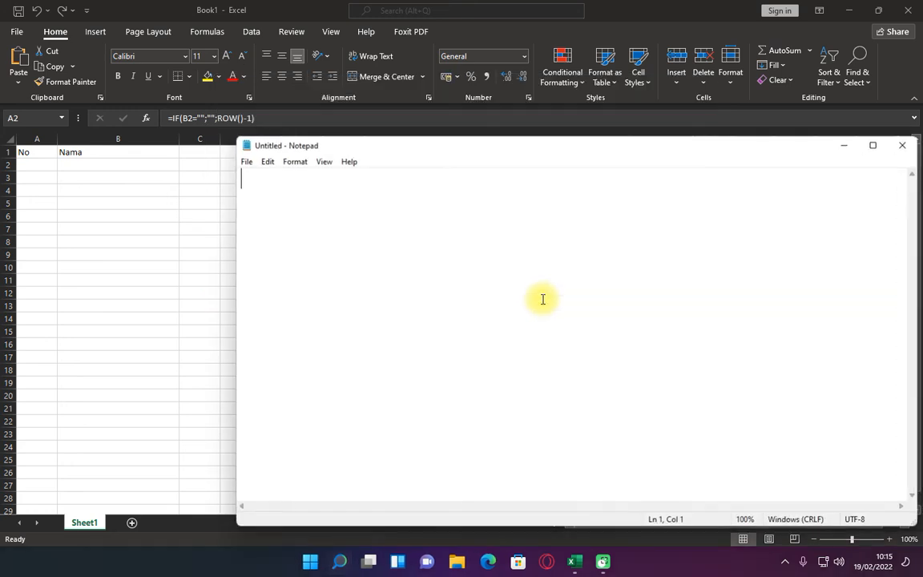
{"action": "type", "text": "=IF(B2=\"\";\"\";ROW()-1)"}
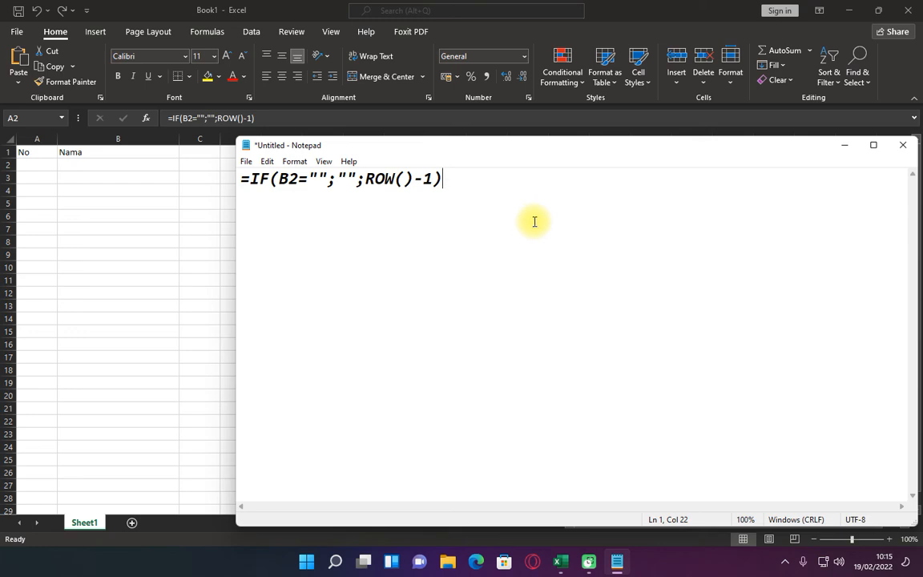
Arrange Excel and Notepad side by side, giving Excel the wider share while keeping the whole formula readable in Notepad
{"action": "left_click_drag", "start_coordinate": [303, 10], "coordinate": [0, 41]}
{"action": "left_click", "coordinate": [614, 159]}
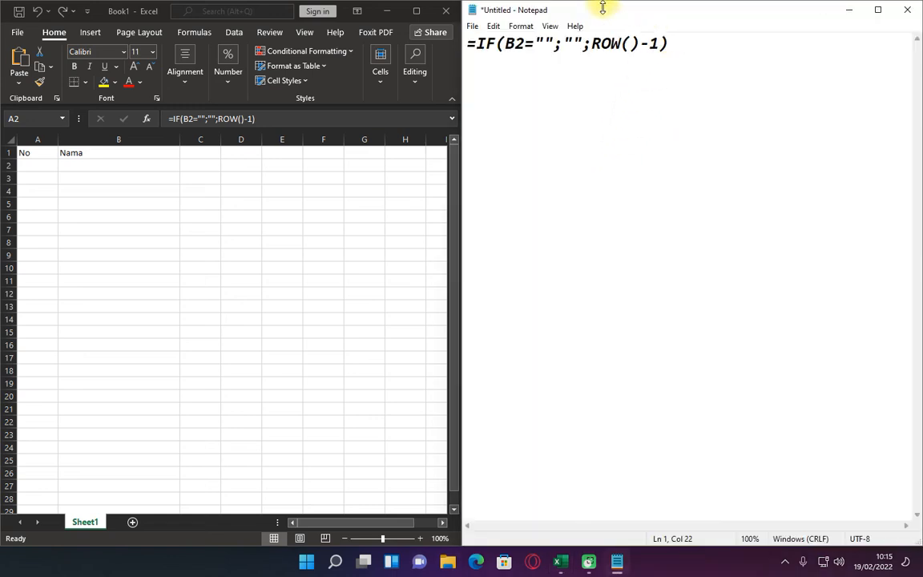
{"action": "left_click_drag", "start_coordinate": [599, 6], "coordinate": [716, 47]}
{"action": "left_click_drag", "start_coordinate": [570, 148], "coordinate": [771, 184]}
{"action": "left_click_drag", "start_coordinate": [901, 49], "coordinate": [362, 87]}
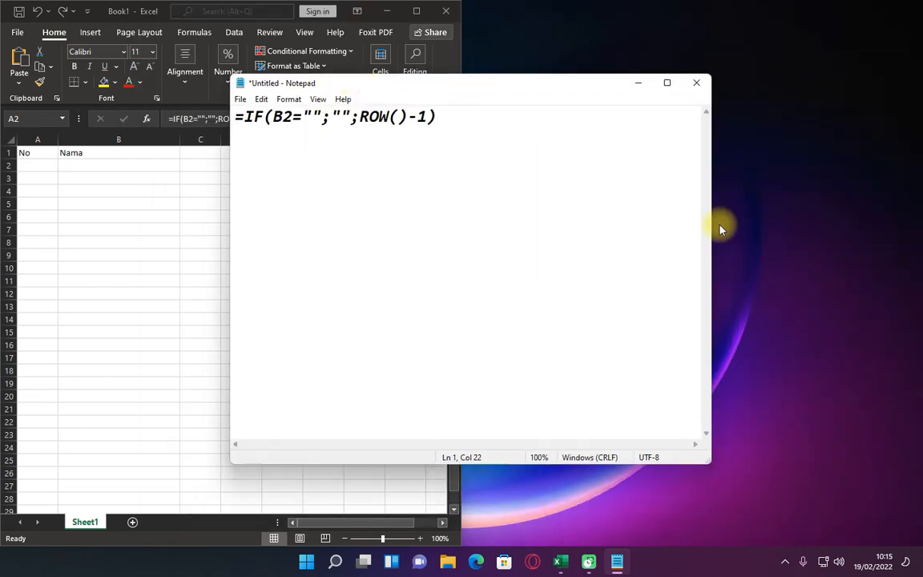
{"action": "left_click_drag", "start_coordinate": [714, 231], "coordinate": [473, 240]}
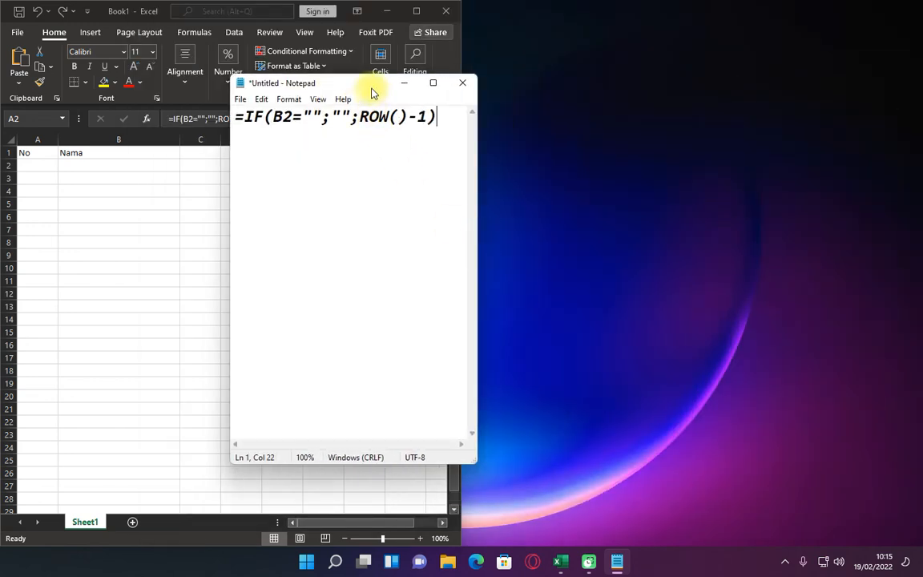
{"action": "left_click_drag", "start_coordinate": [373, 88], "coordinate": [918, 103]}
{"action": "left_click_drag", "start_coordinate": [464, 225], "coordinate": [705, 271]}
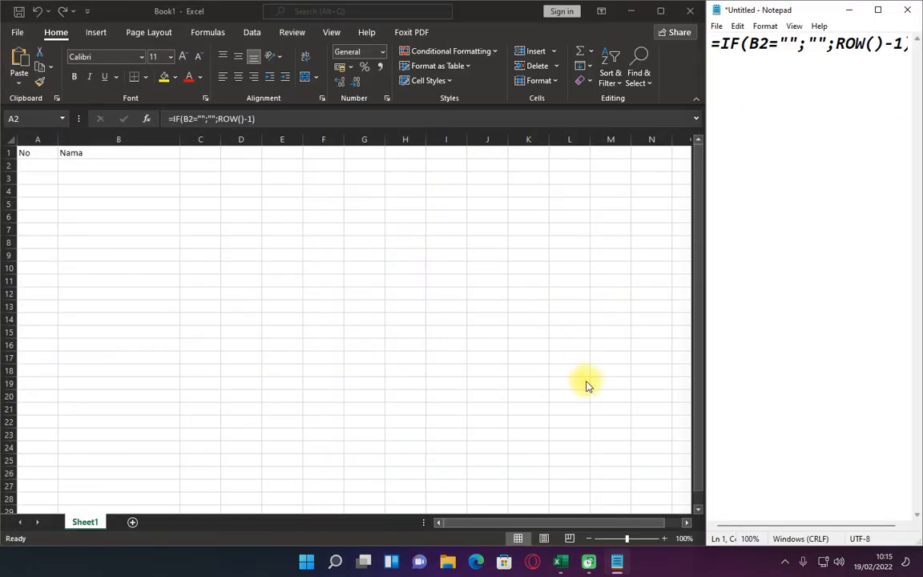
{"action": "left_click", "coordinate": [835, 45]}
{"action": "left_click_drag", "start_coordinate": [704, 187], "coordinate": [649, 128]}
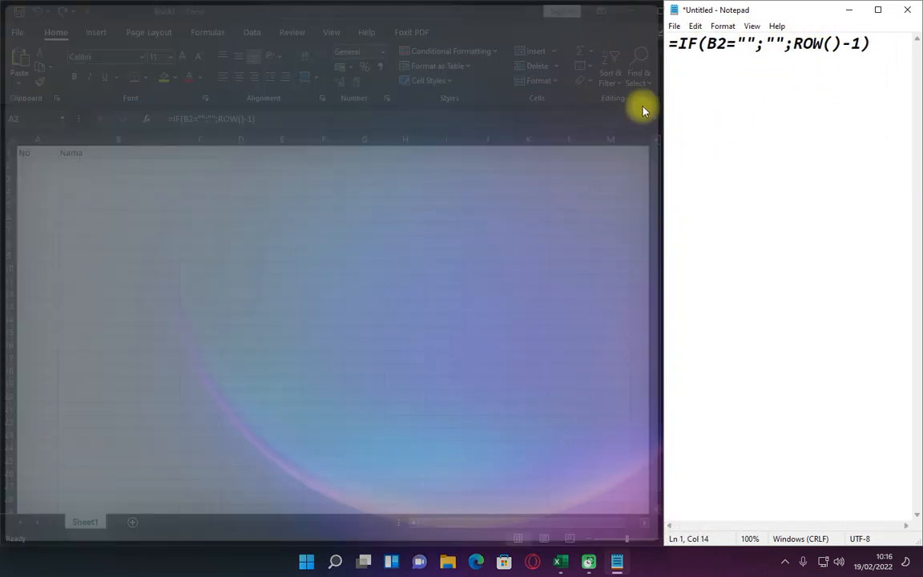
Fill the numbering formula from A2 down through A11
{"action": "left_click", "coordinate": [122, 168]}
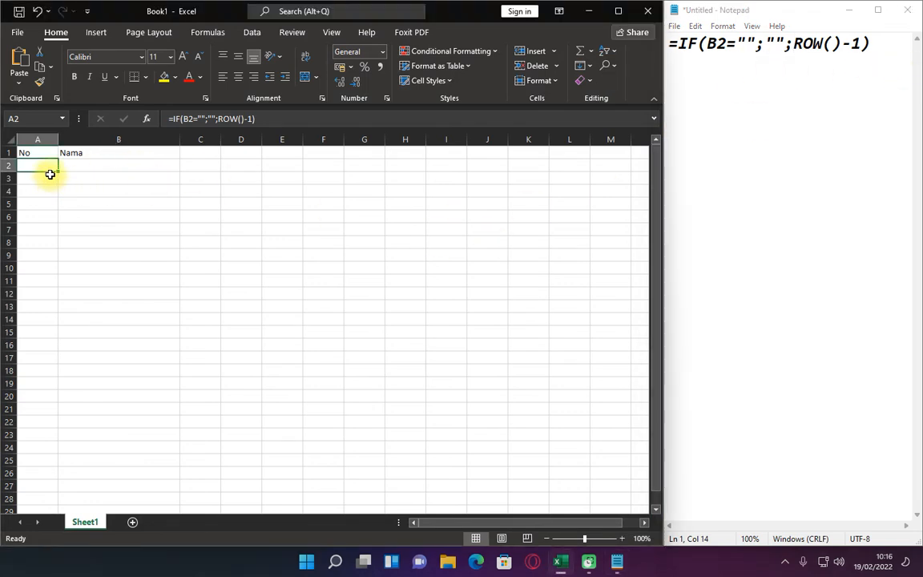
{"action": "left_click_drag", "start_coordinate": [57, 171], "coordinate": [47, 281]}
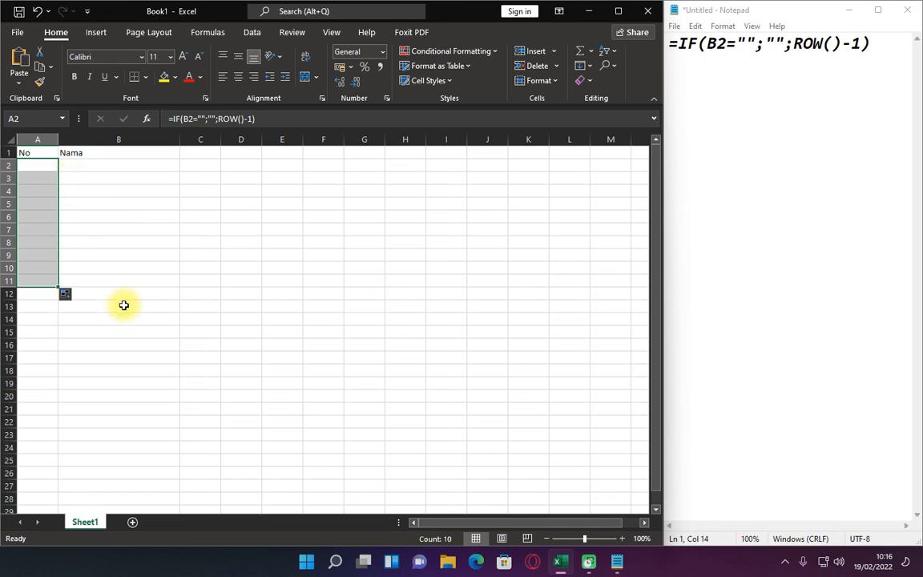
Enter a person's full name in B2 under Nama and select A2 to check its automatic number
{"action": "left_click", "coordinate": [111, 161]}
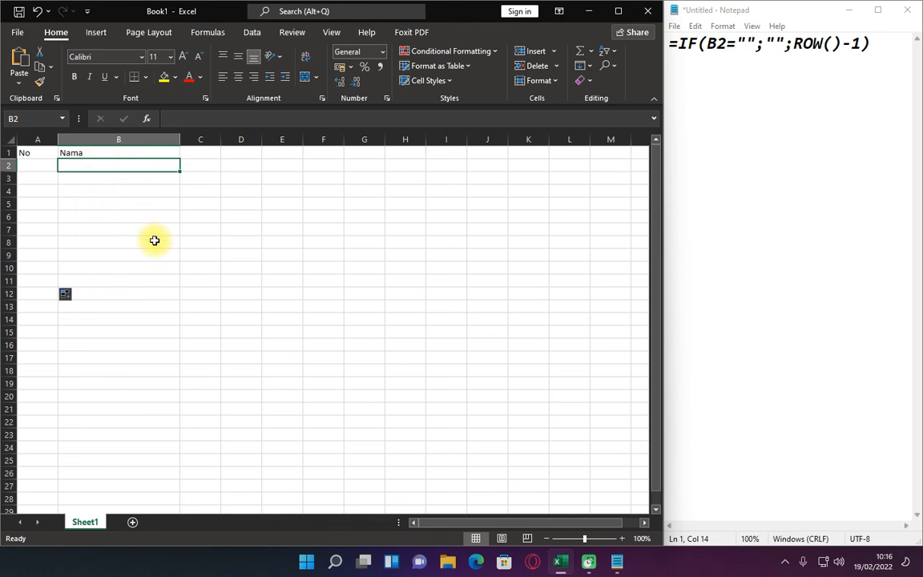
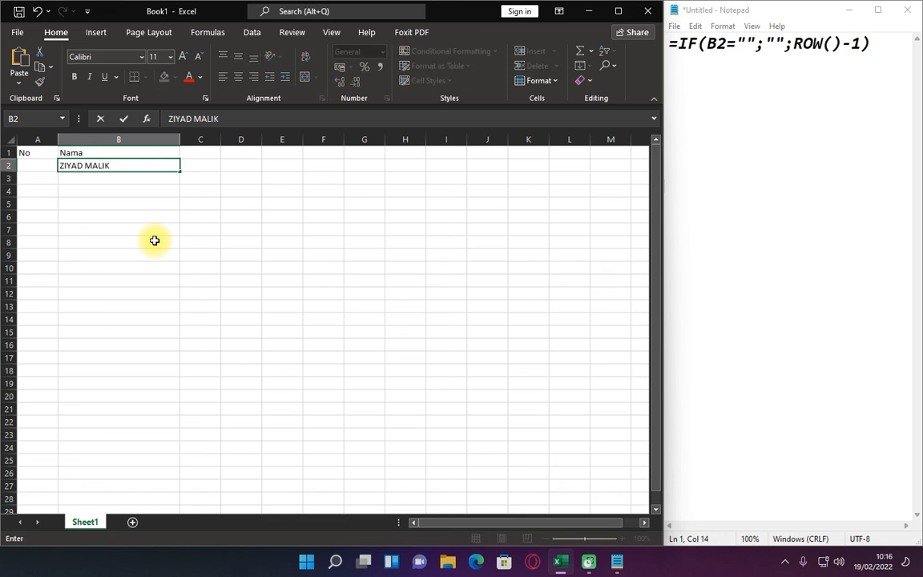
{"action": "key", "text": "Return"}
{"action": "key", "text": "Up"}
{"action": "key", "text": "Left"}
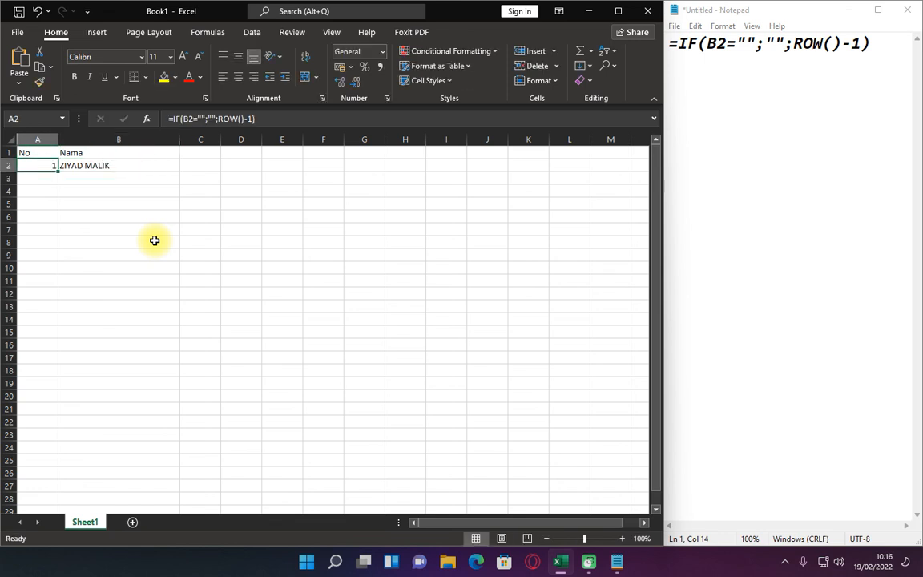
Enter one more person's name in each of B3 and B4 under Nama
{"action": "key", "text": "Right"}
{"action": "key", "text": "Down"}
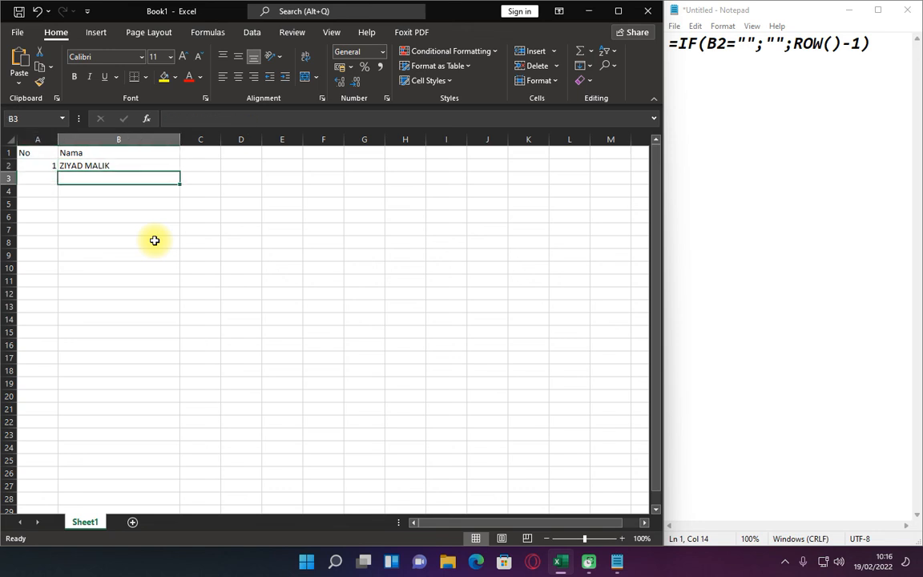
{"action": "type", "text": "AHMAD"}
{"action": "key", "text": "Return"}
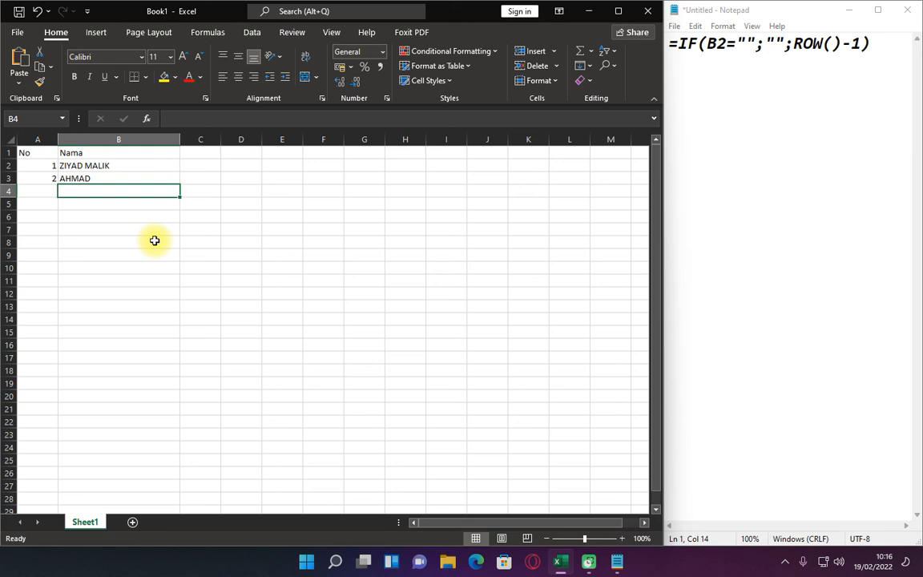
{"action": "type", "text": "MAHER"}
{"action": "key", "text": "Return"}
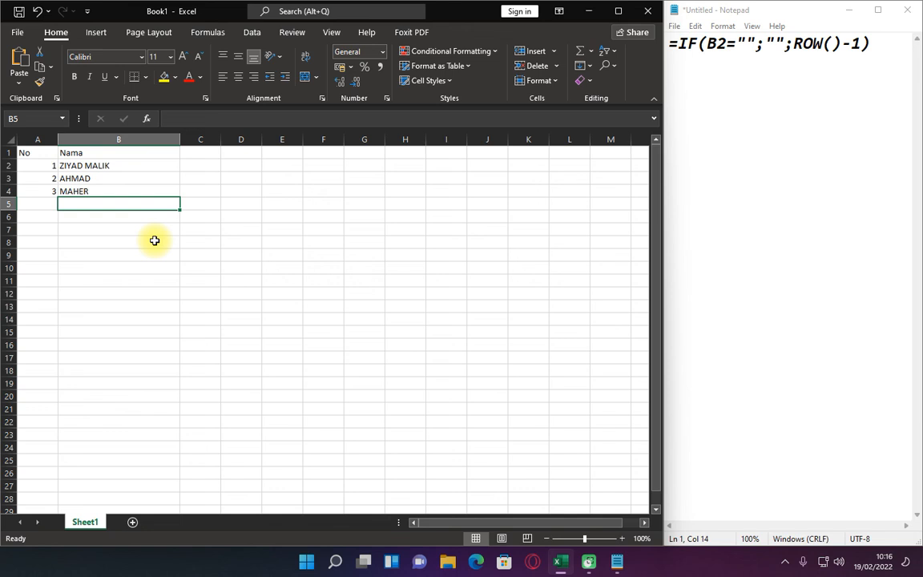
{"action": "key", "text": "Up"}
{"action": "key", "text": "Up"}
{"action": "key", "text": "Up"}
{"action": "key", "text": "Down"}
{"action": "key", "text": "Down"}
{"action": "key", "text": "Down"}
{"action": "key", "text": "Down"}
{"action": "key", "text": "Down"}
{"action": "key", "text": "Down"}
{"action": "key", "text": "Down"}
{"action": "key", "text": "Down"}
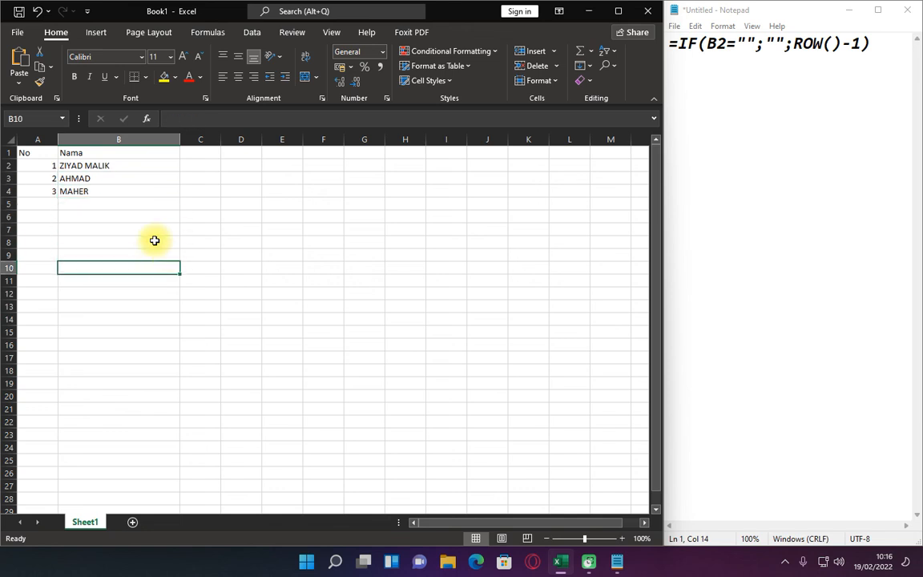
{"action": "left_click", "coordinate": [155, 241]}
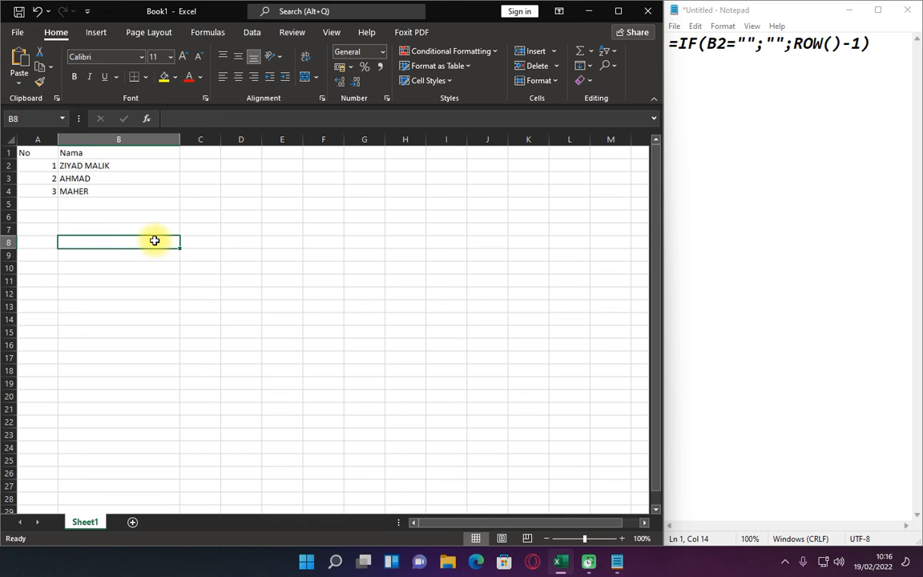
{"action": "key", "text": "Up"}
{"action": "key", "text": "Up"}
{"action": "key", "text": "Up"}
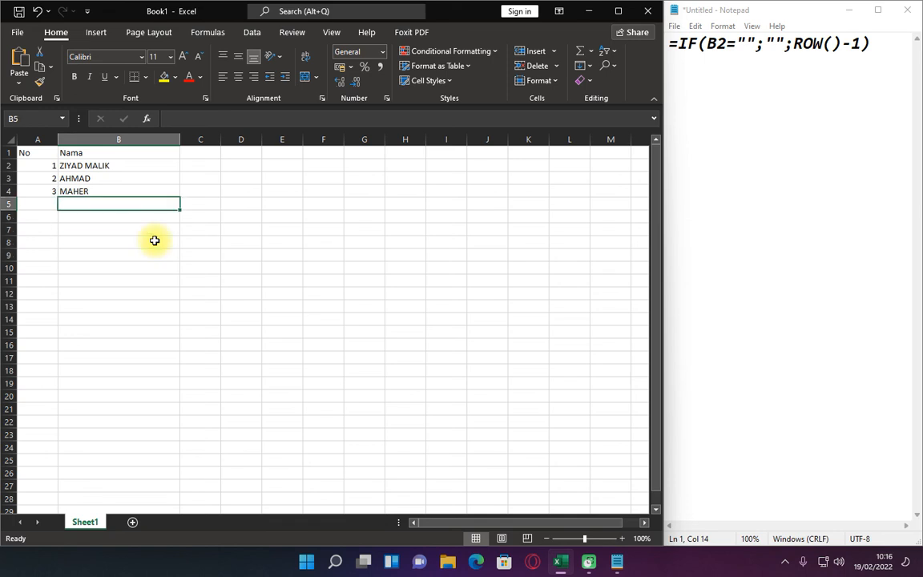